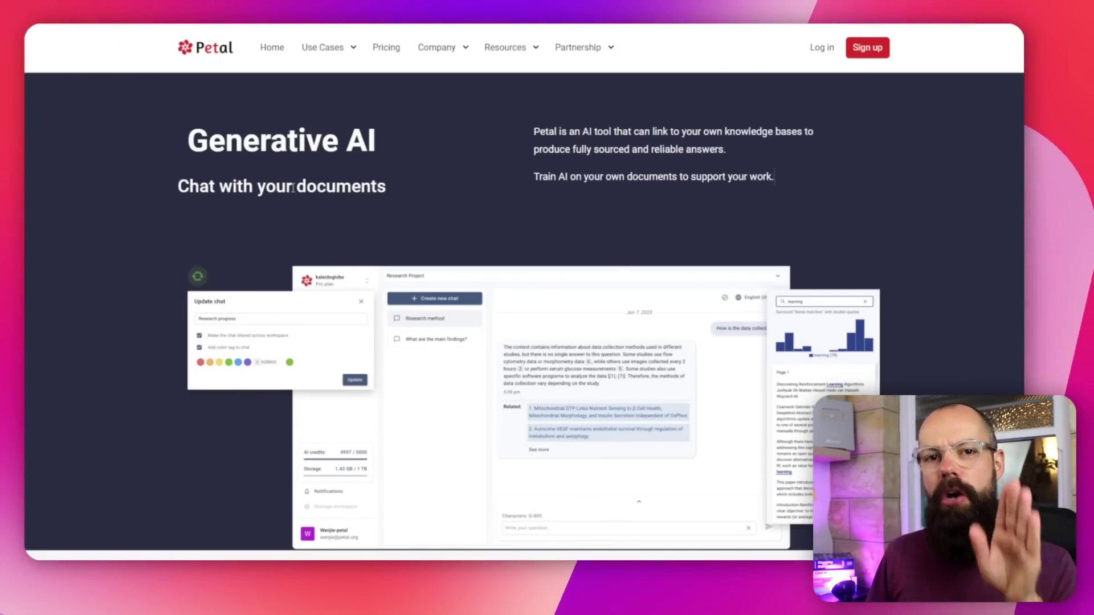
- Scroll down Petal's homepage and go to the For Academia page
scroll(345, 213, "down", 2)
scroll(336, 386, "down", 5)
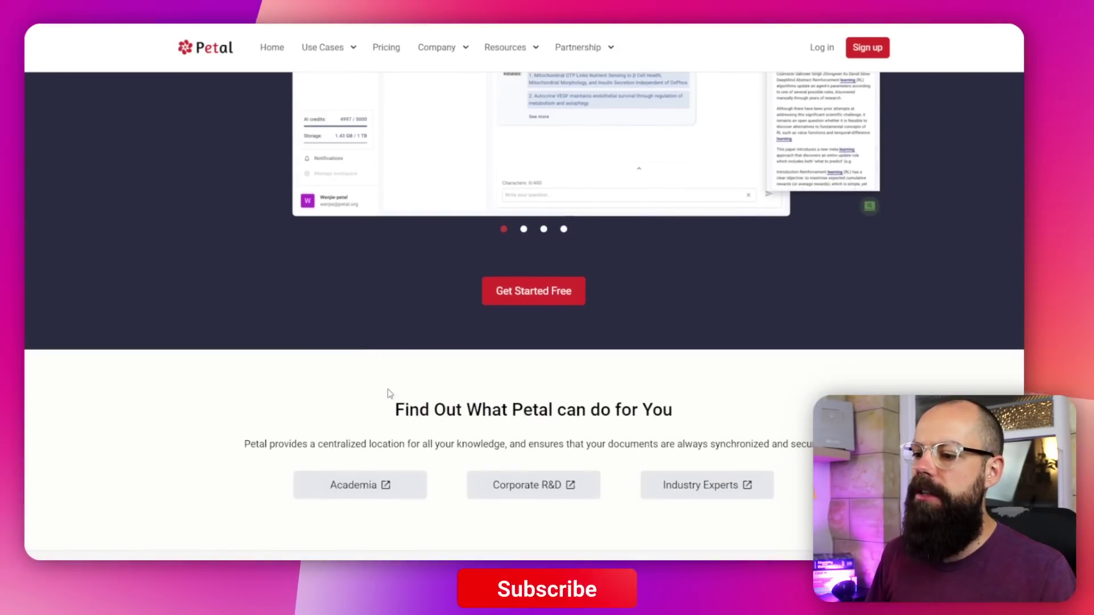
left_click(363, 492)
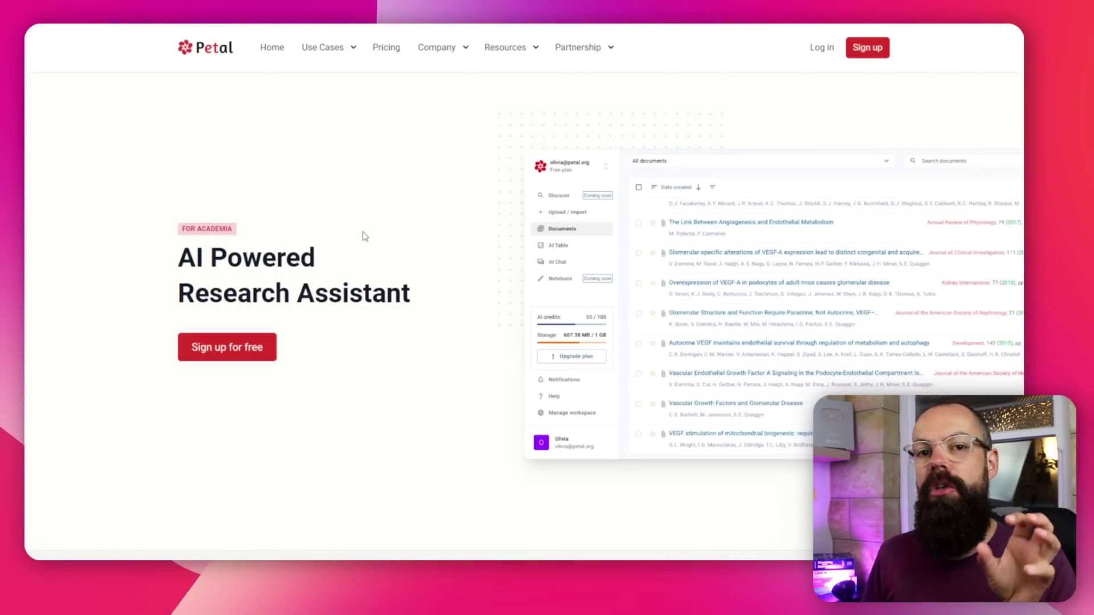
- Read through the For Academia sections, selecting the 'Simplify' heading text along the way
scroll(365, 236, "down", 10)
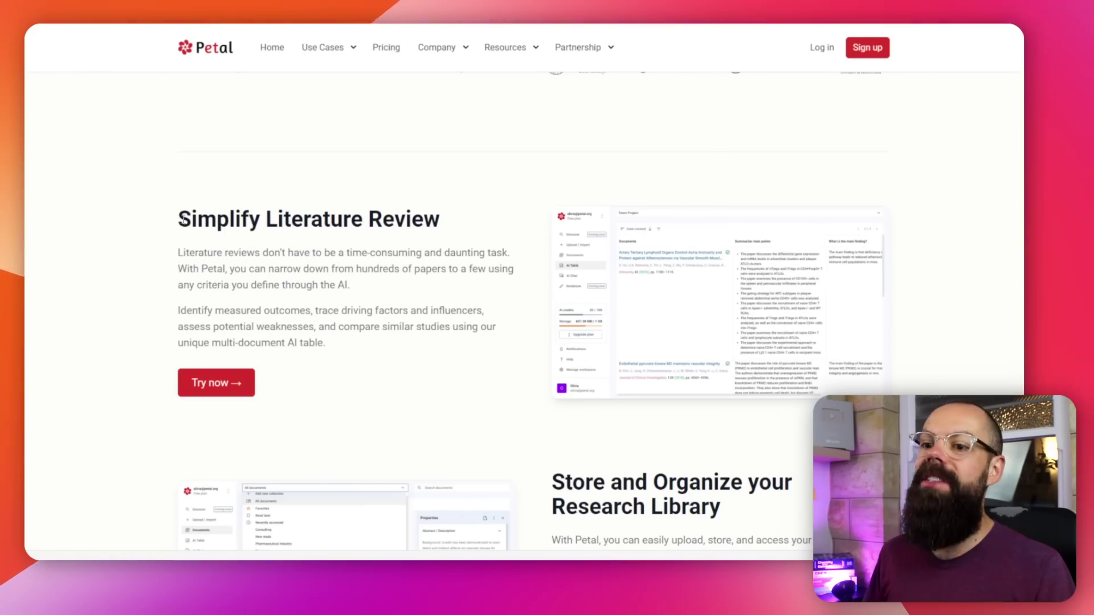
double_click(258, 220)
left_click_drag(263, 222, 384, 219)
left_click(312, 261)
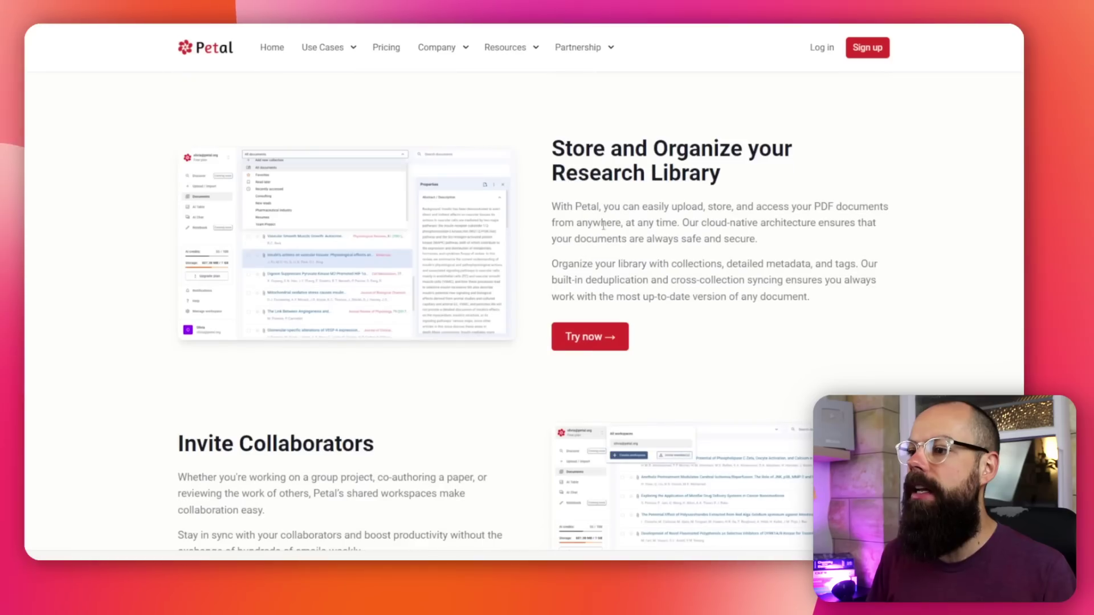
left_click_drag(670, 146, 657, 171)
left_click(657, 171)
scroll(260, 229, "down", 4)
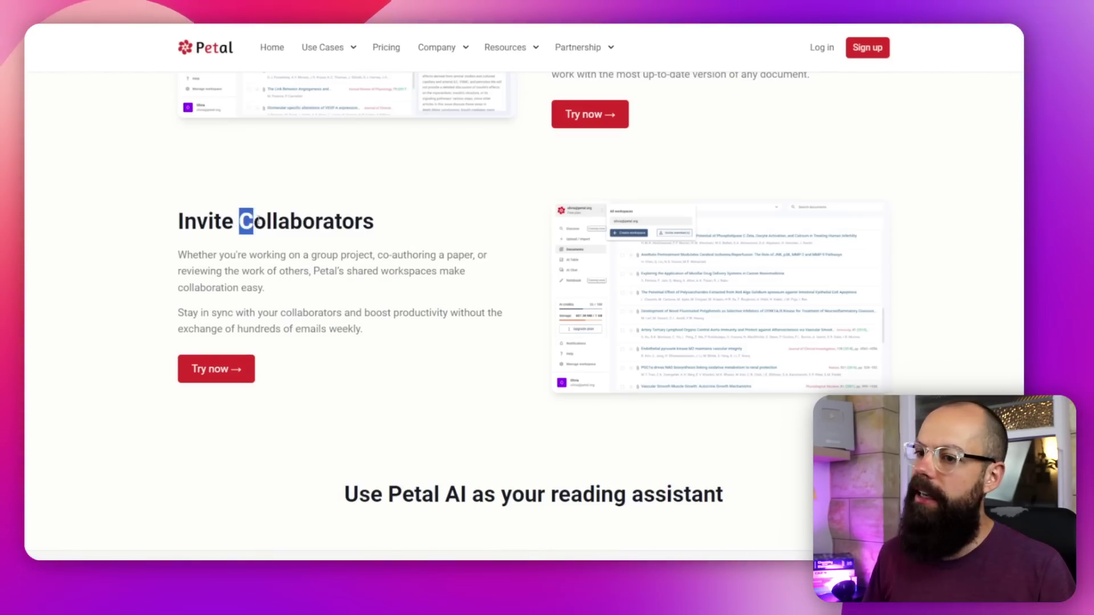
scroll(356, 228, "down", 4)
scroll(503, 215, "up", 13)
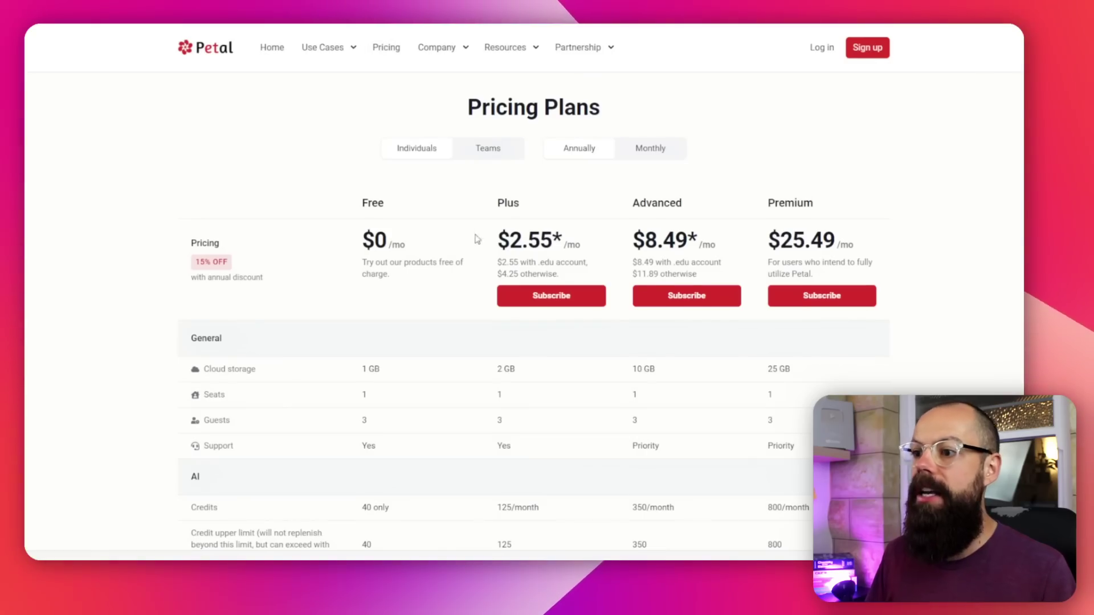
- Scroll down the Pricing Plans table comparing the Free, Plus, Advanced and Premium tiers
scroll(478, 240, "down", 3)
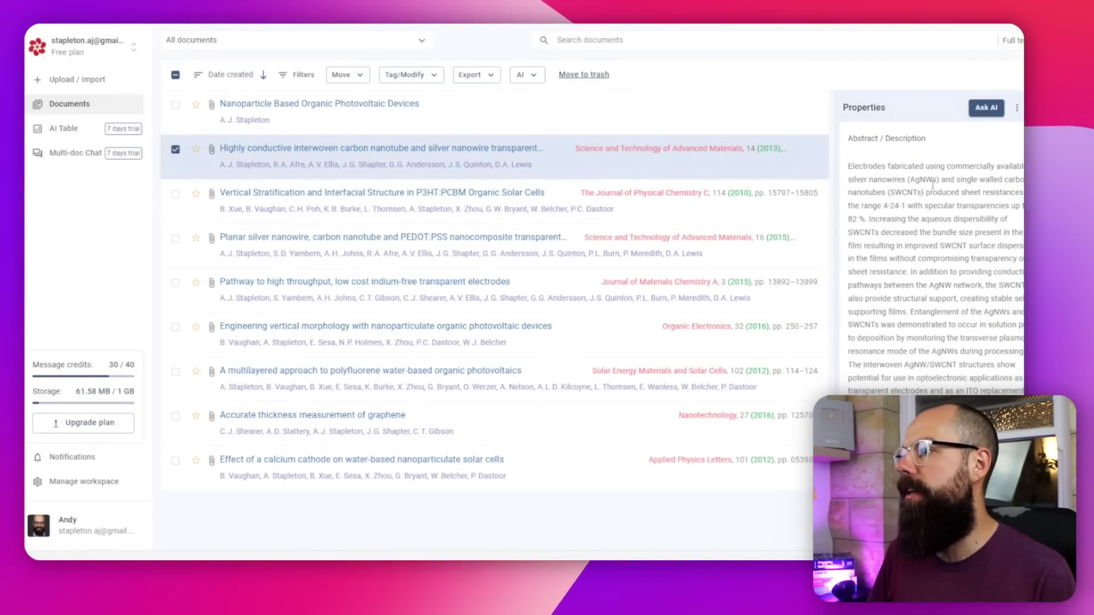
- Select part of the nanotube/silver nanowire paper's abstract and open the paper with Ask AI
left_click_drag(880, 232, 896, 316)
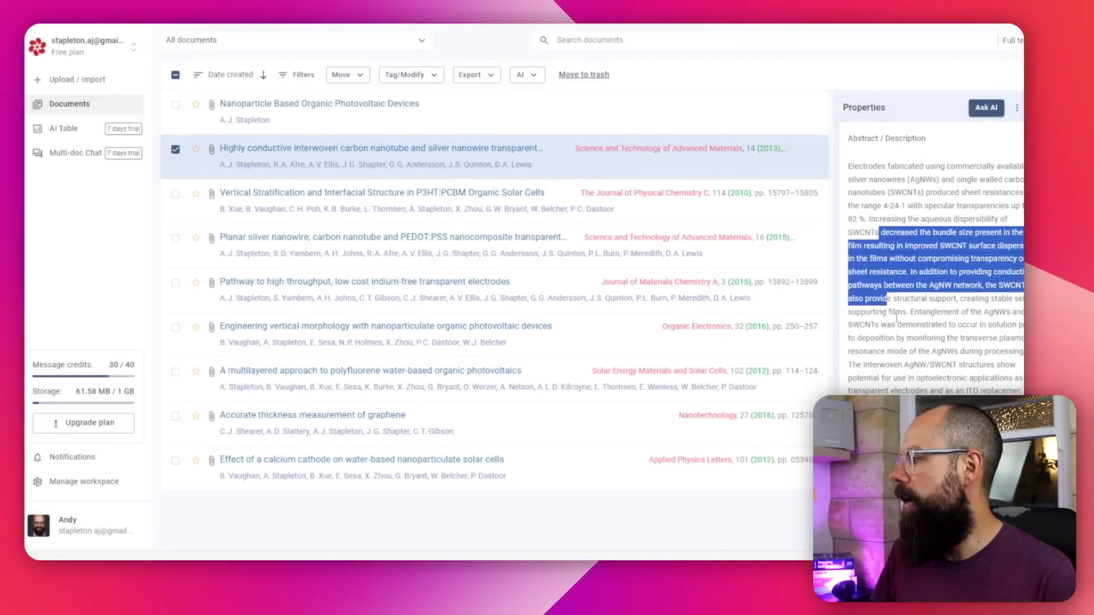
left_click(989, 109)
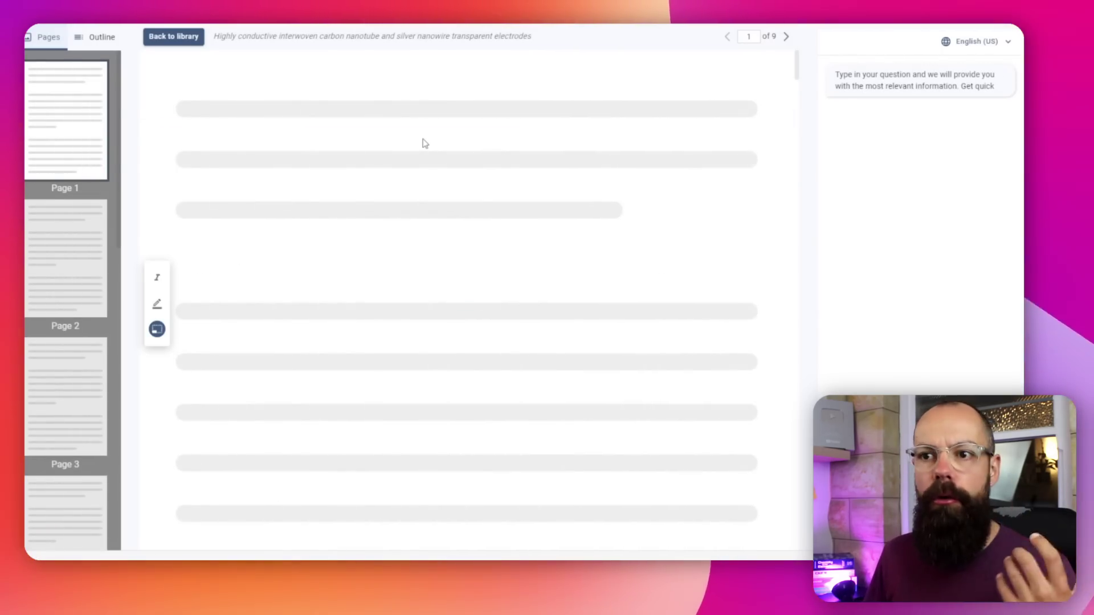
- Highlight the whole abstract paragraph and save it with the note 'r'
scroll(429, 166, "down", 8)
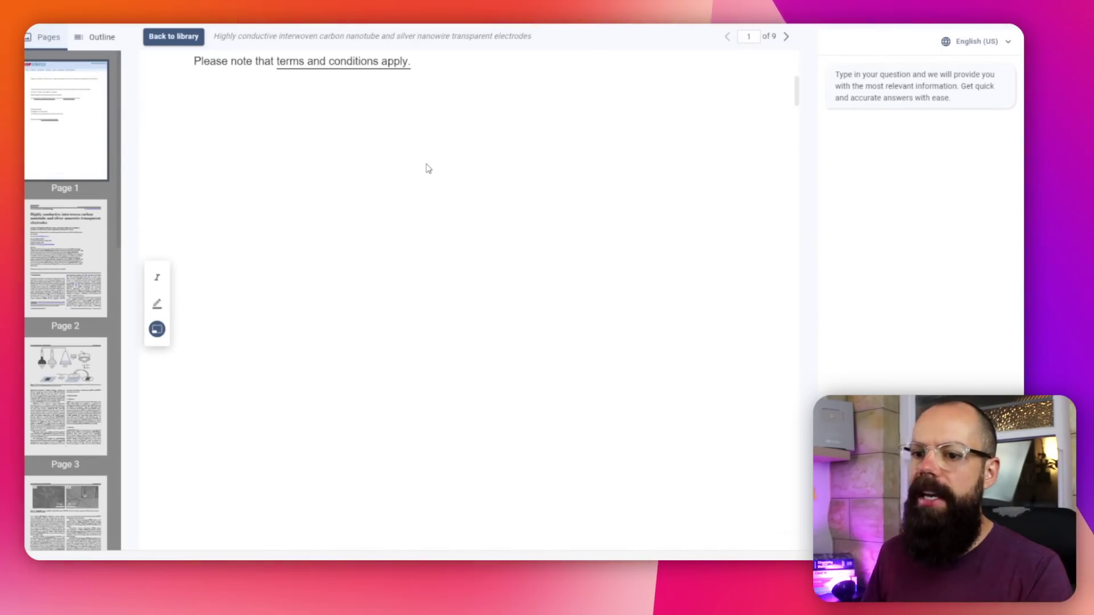
scroll(322, 267, "down", 12)
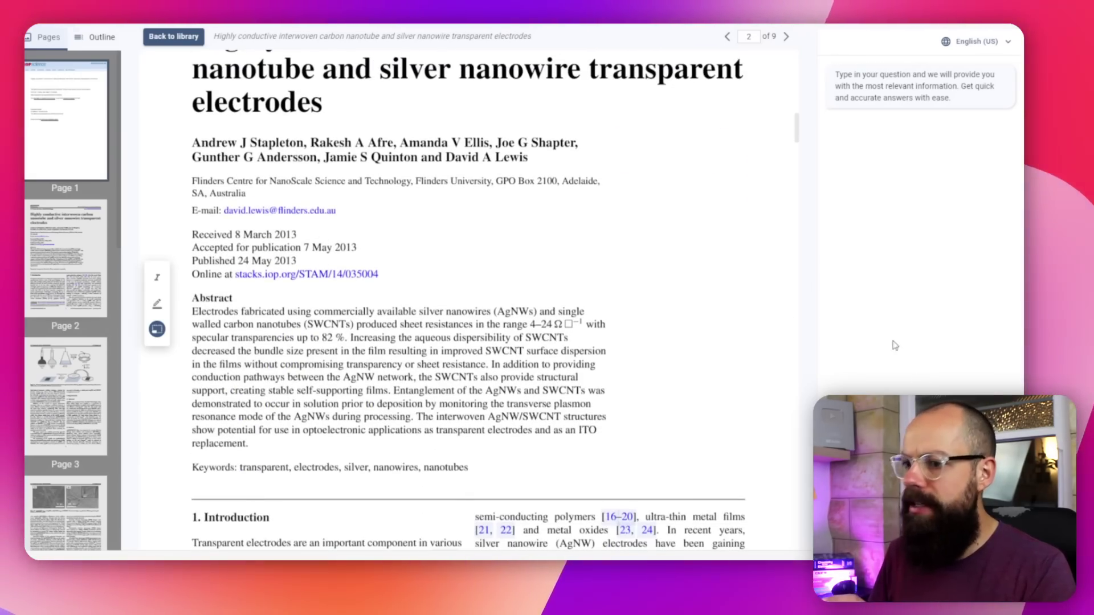
scroll(197, 253, "down", 1)
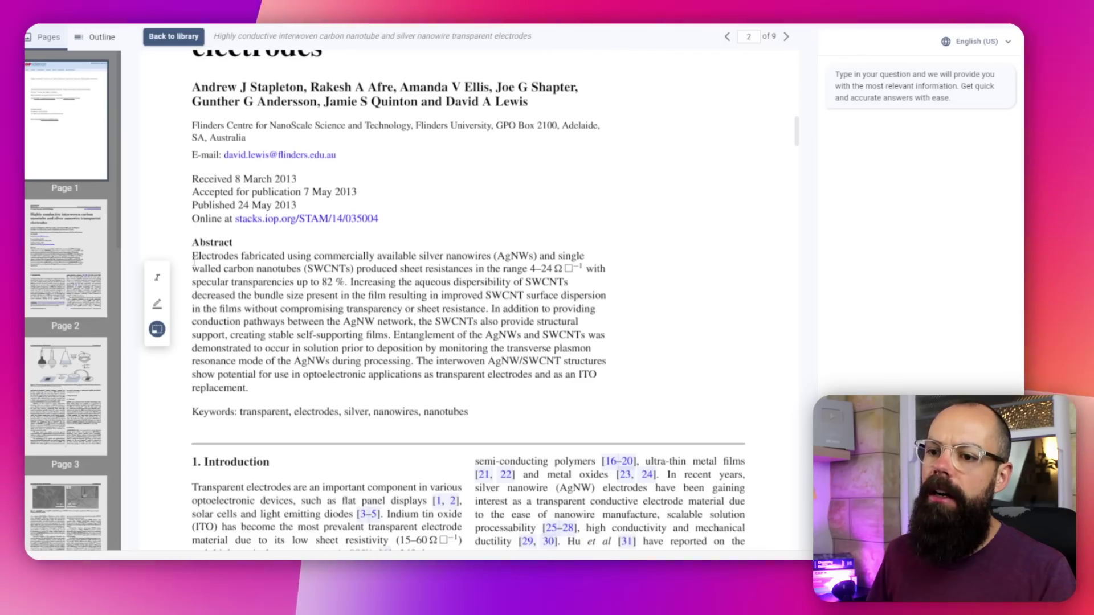
left_click_drag(248, 341, 250, 388)
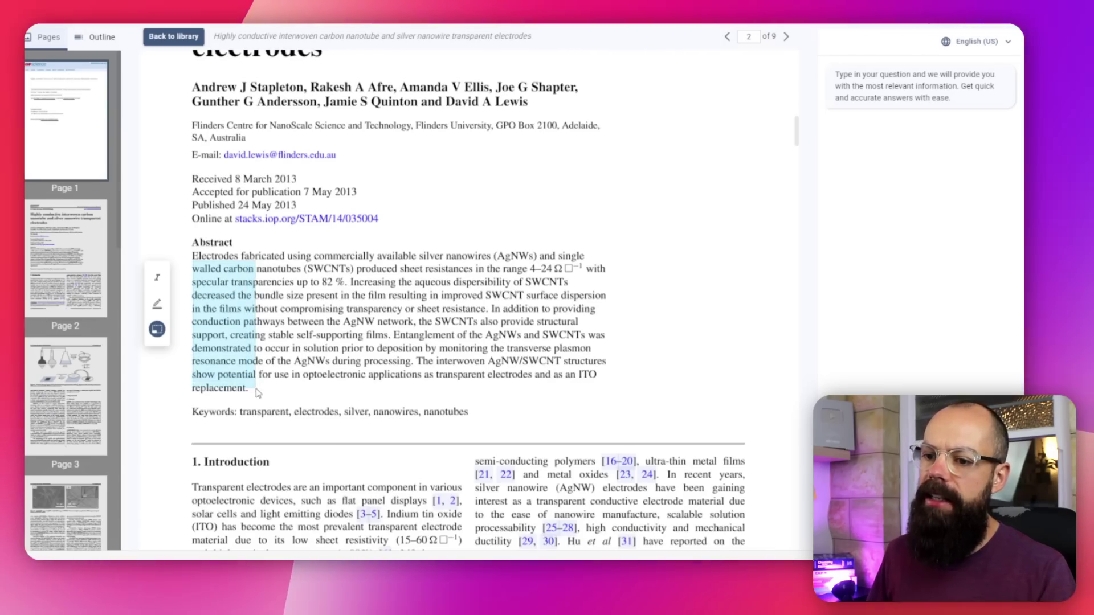
left_click(159, 280)
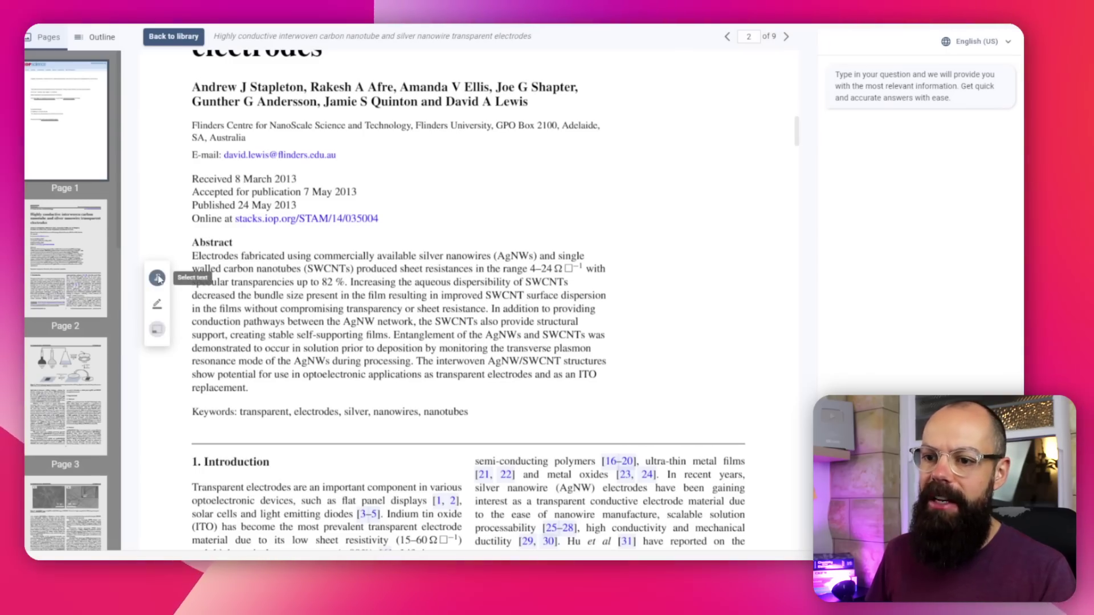
left_click(157, 304)
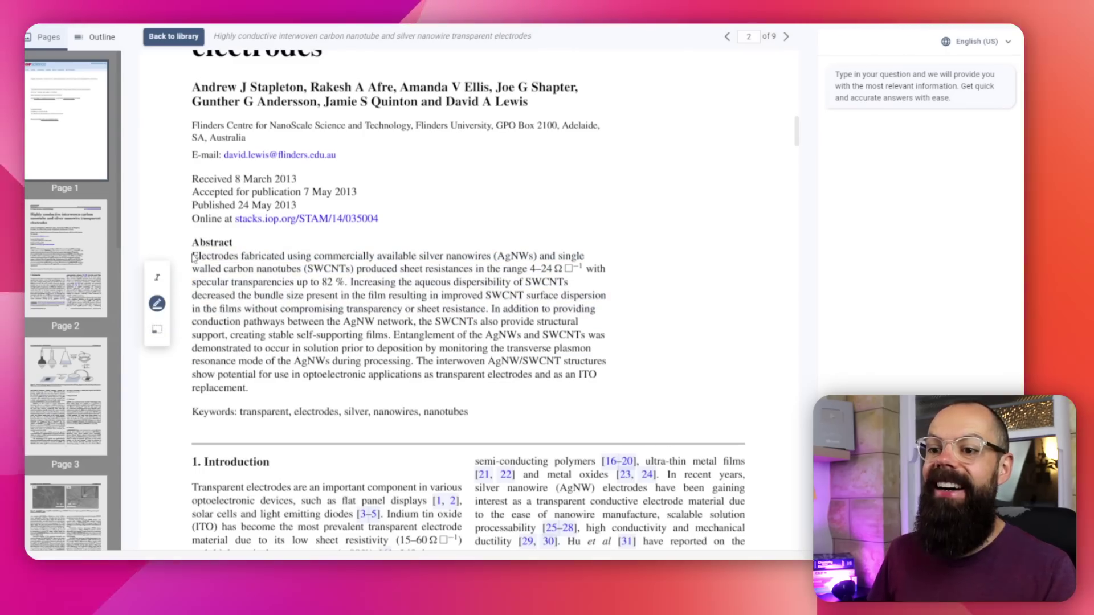
left_click_drag(192, 255, 260, 396)
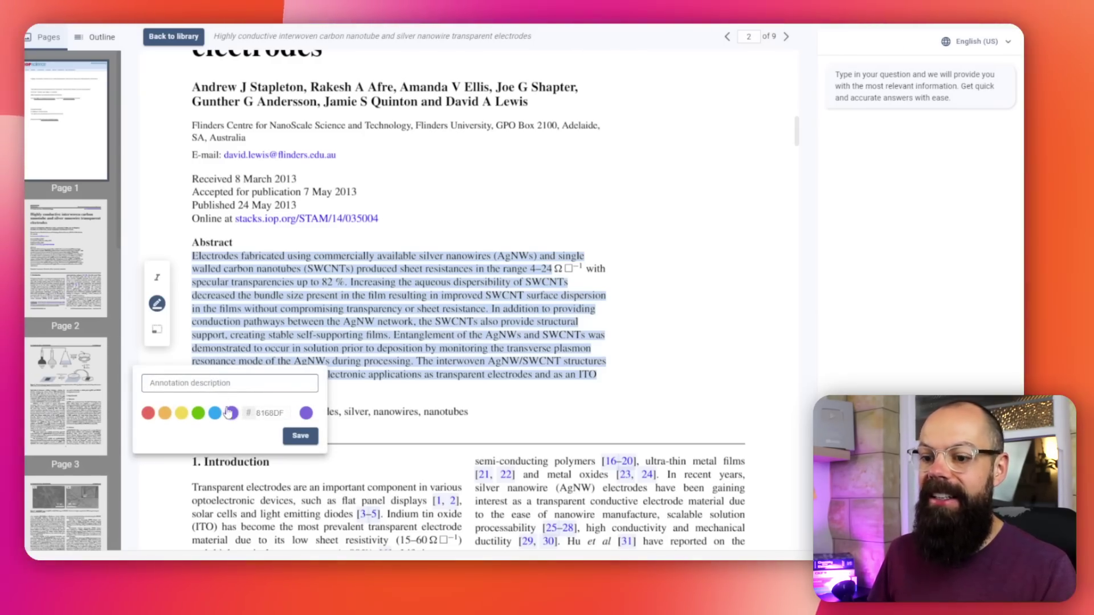
type("read this")
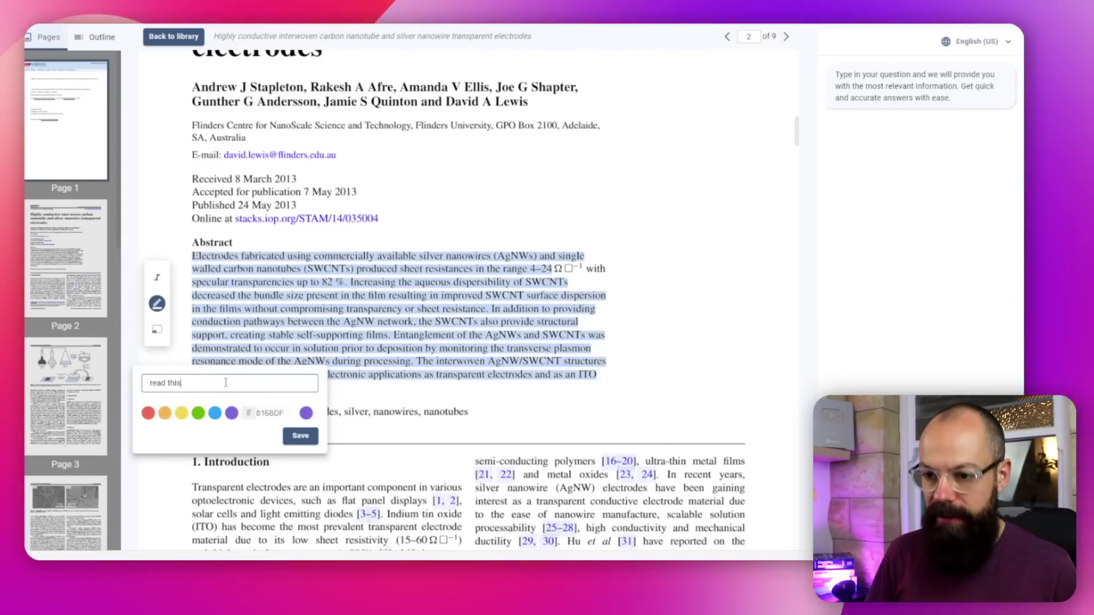
key("Return")
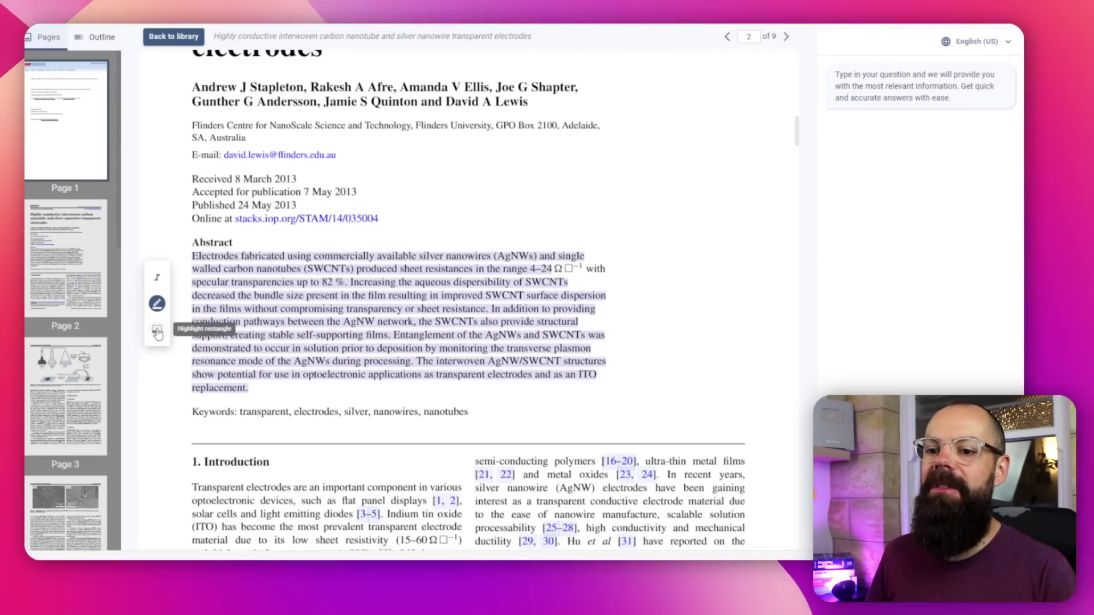
- Mark Figure 1 as an annotated area with the note 'do this in the lab'
scroll(325, 313, "down", 15)
scroll(325, 313, "up", 3)
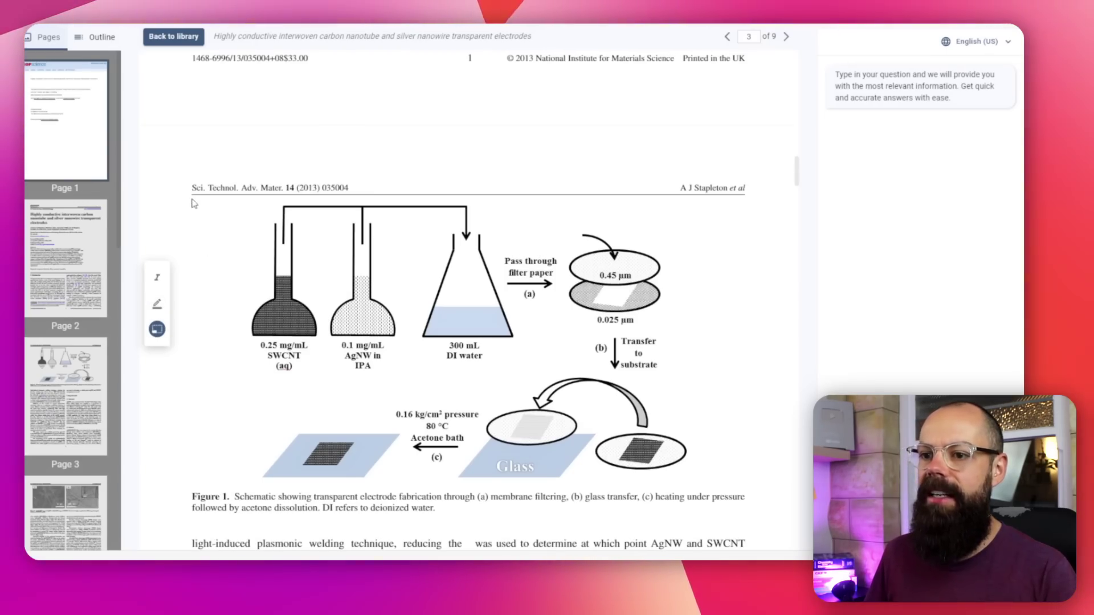
mouse_move(192, 199)
left_mouse_down()
mouse_move(525, 440)
mouse_move(737, 499)
mouse_move(732, 490)
left_mouse_up()
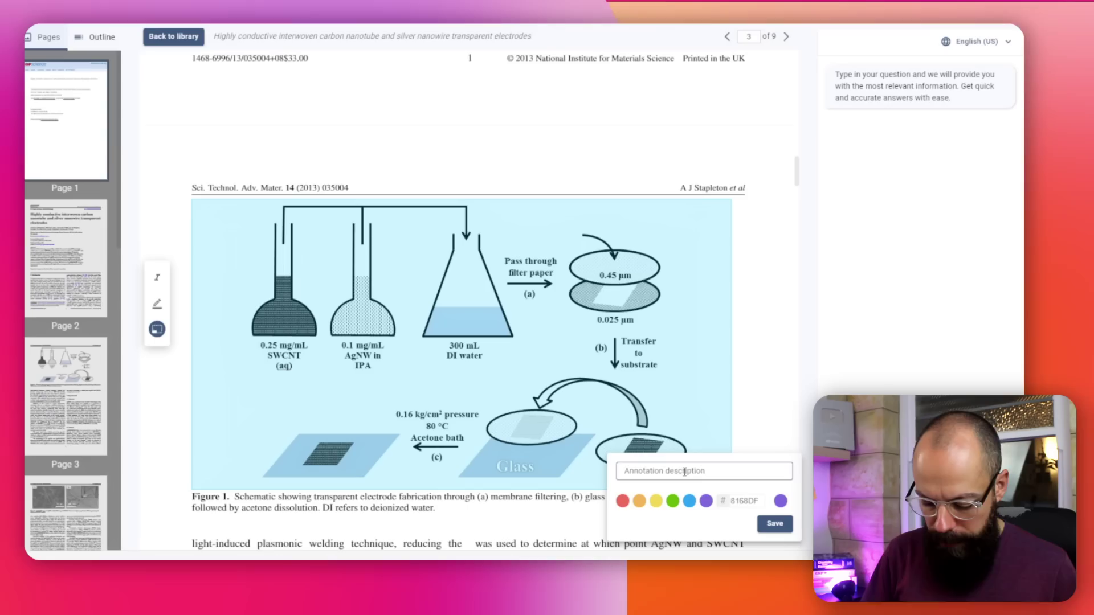
type("do this in the lab")
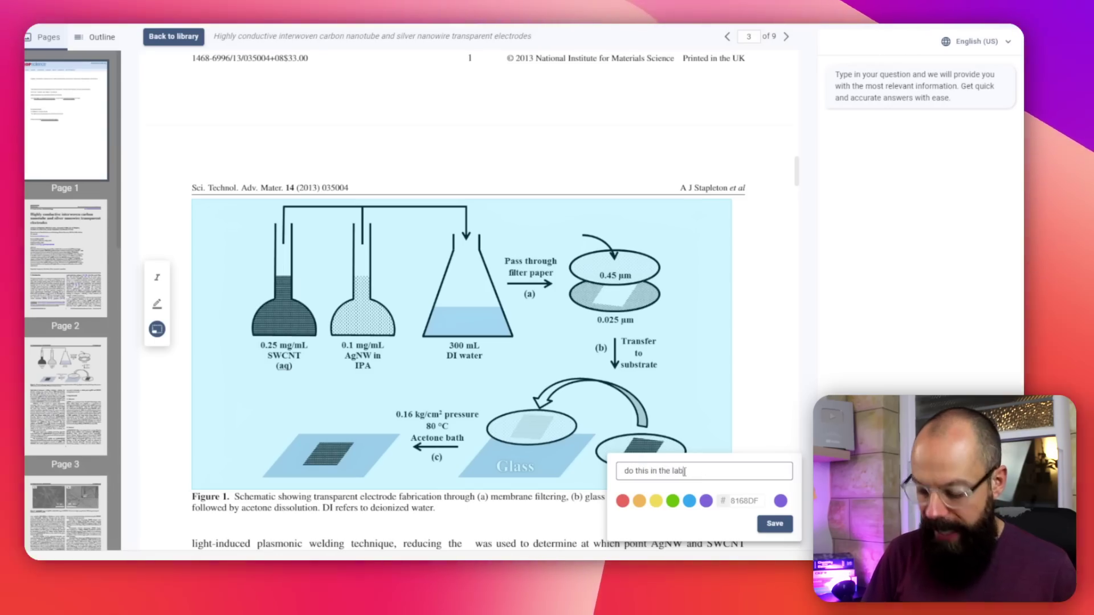
key("Return")
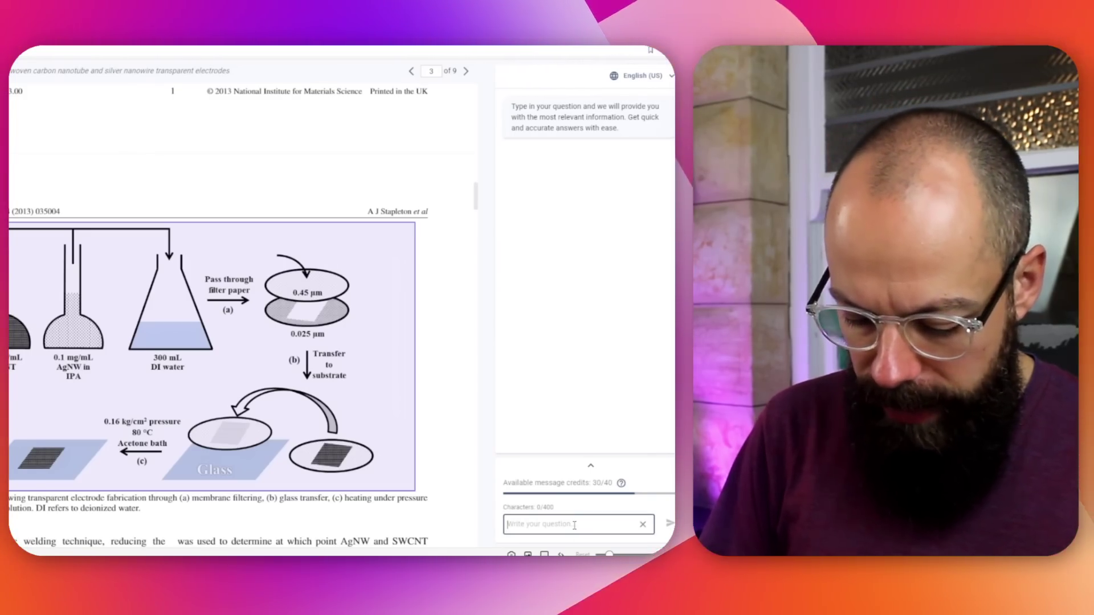
- Ask the paper's chat 'what are the limitation', correcting the typo, and highlight part of the reply
type("what are the limiation")
key("BackSpace")
key("BackSpace")
key("BackSpace")
key("BackSpace")
key("BackSpace")
key("BackSpace")
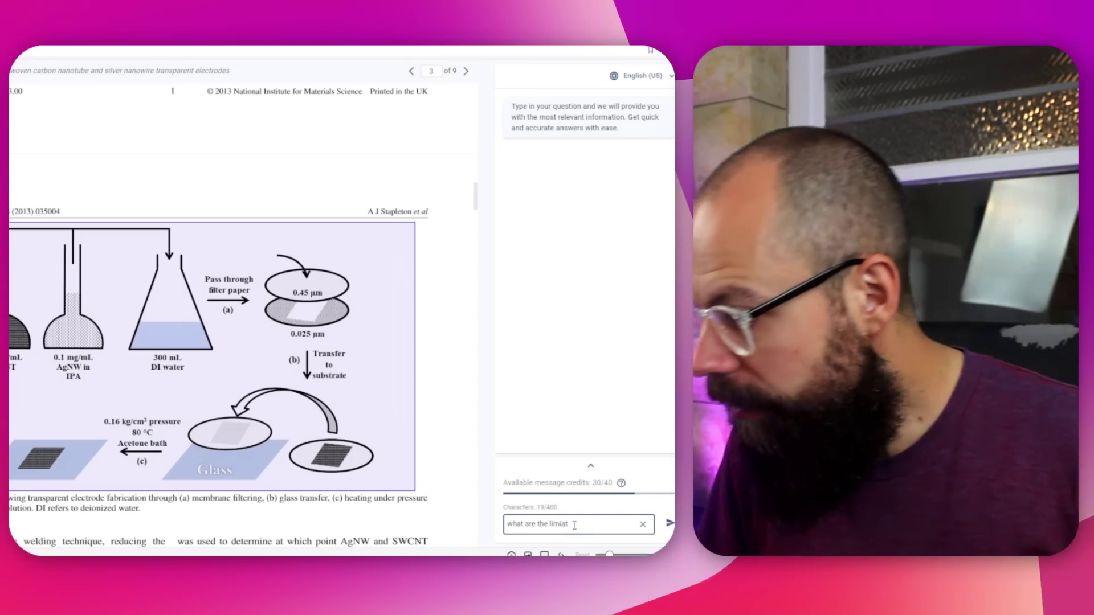
type("itation")
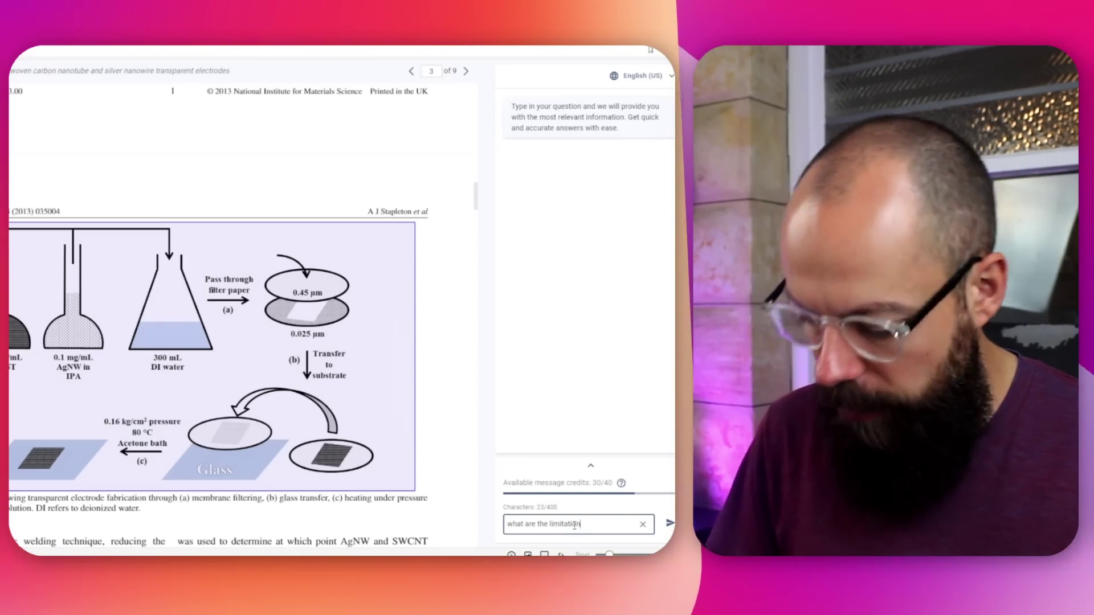
key("Return")
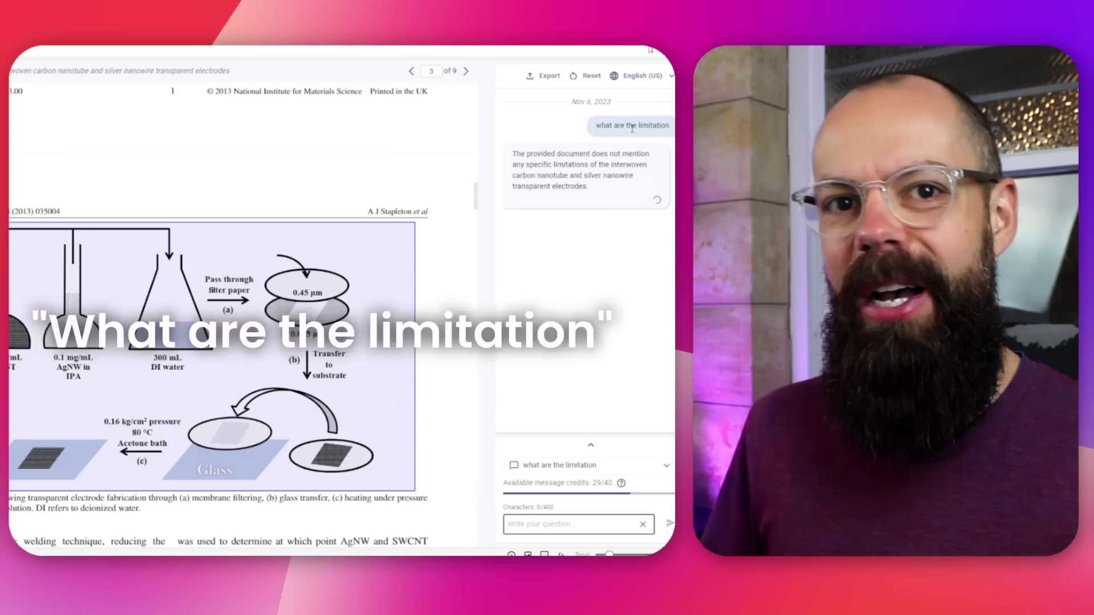
left_click_drag(526, 153, 566, 165)
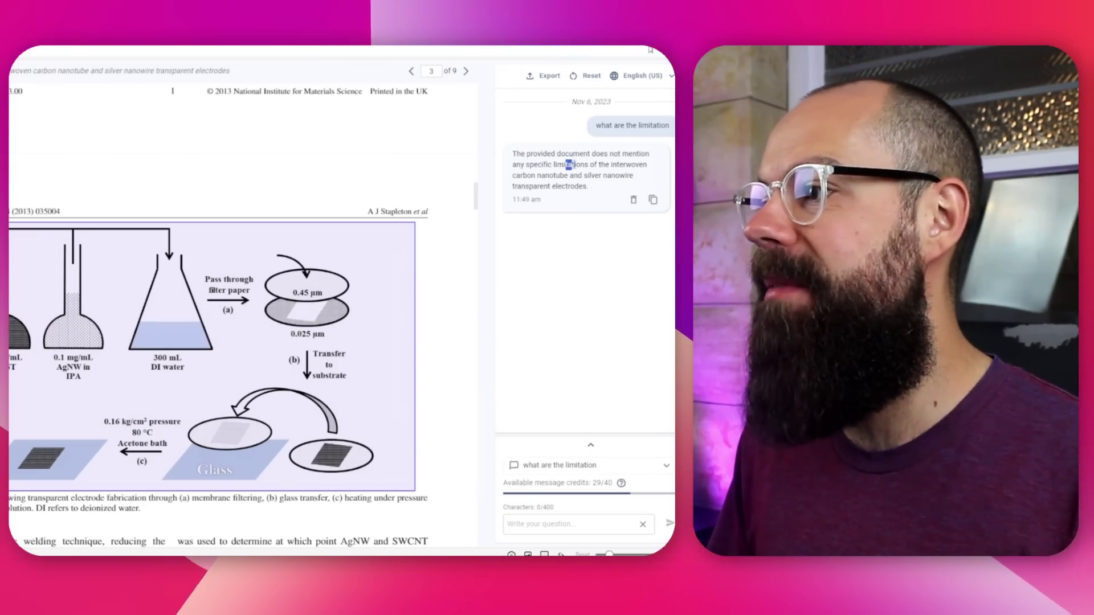
- Ask 'what are the key points from this study' and review the five-point answer
left_click(591, 523)
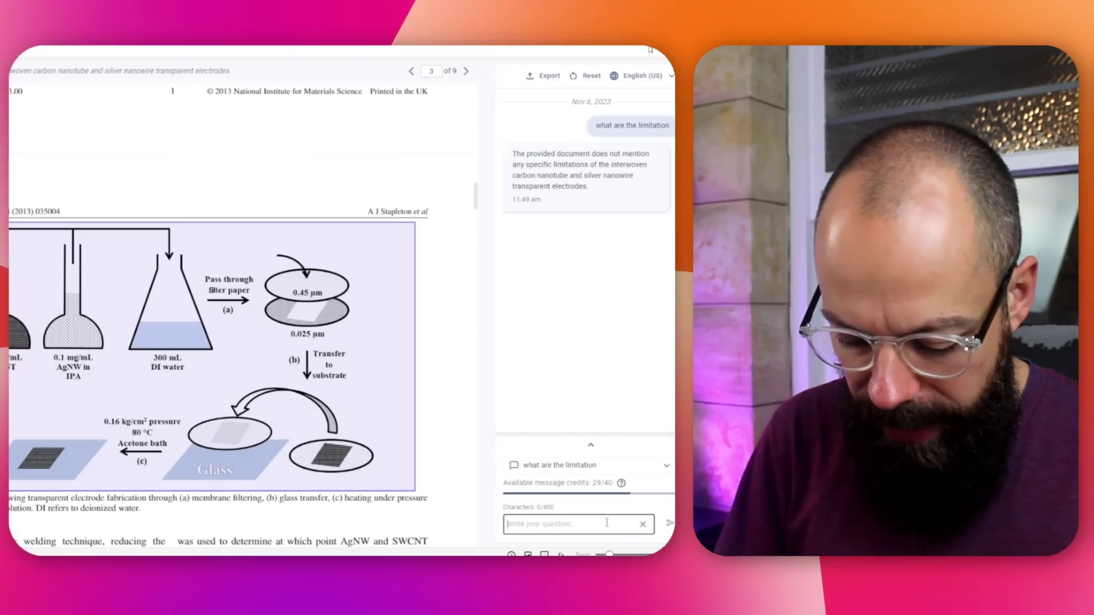
type("t are the key points fr")
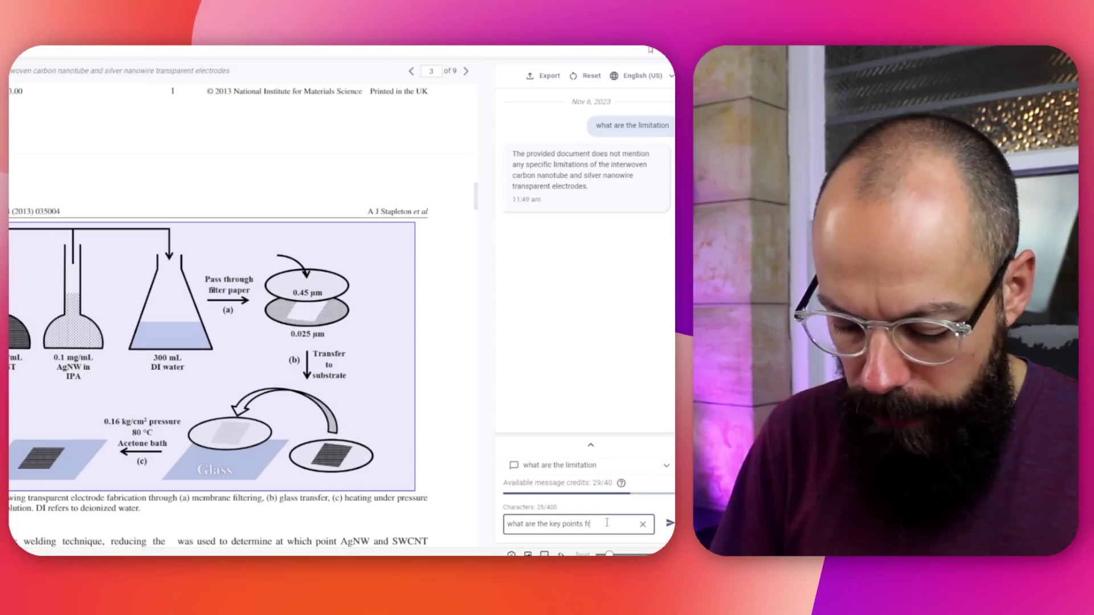
type("om this study")
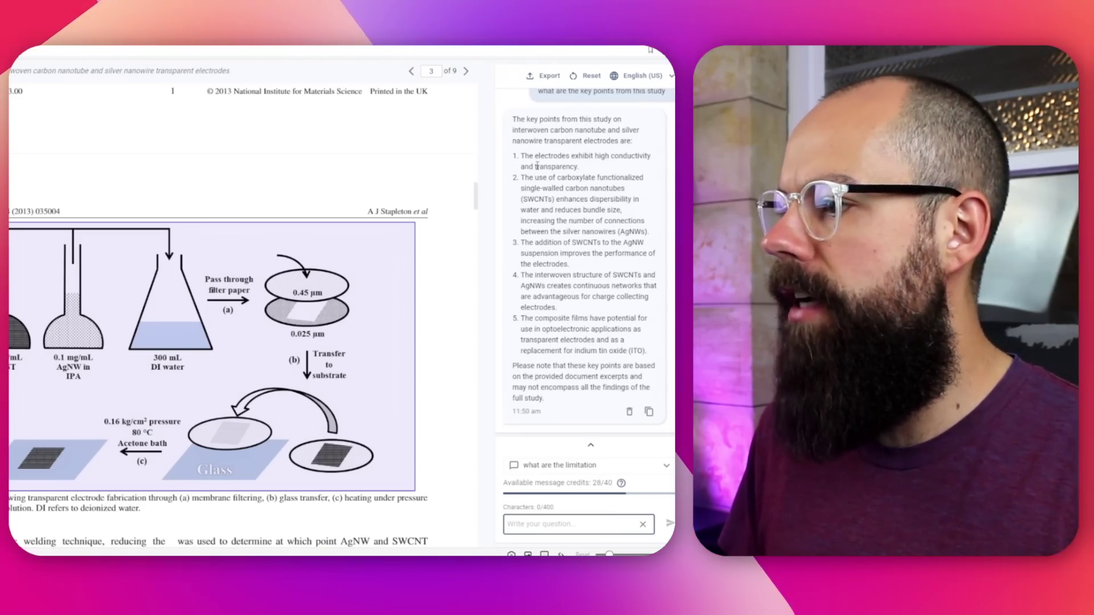
left_click_drag(572, 366, 553, 388)
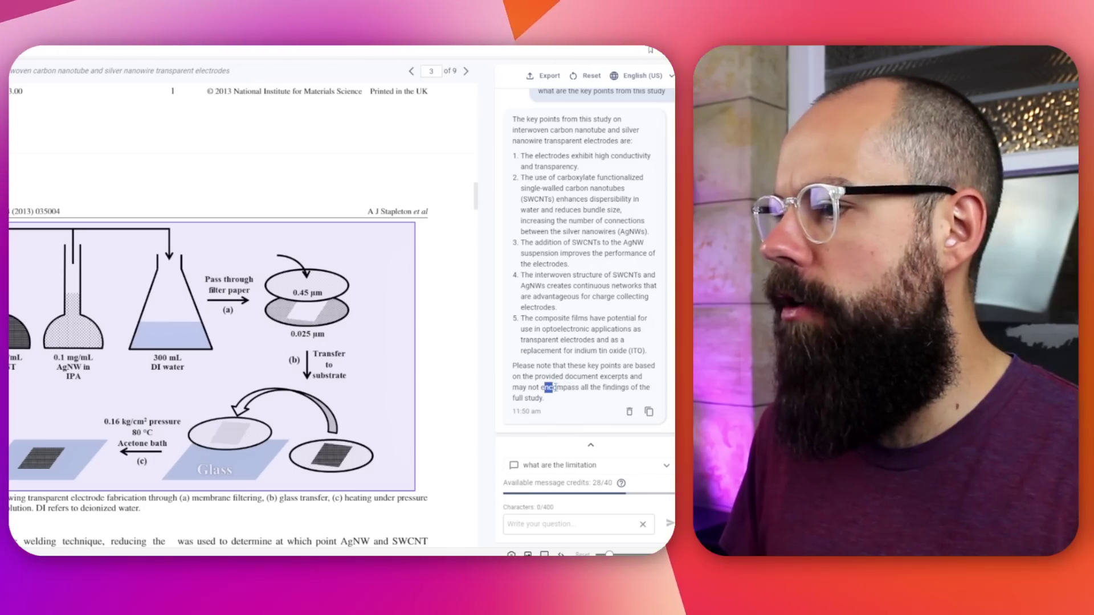
scroll(570, 370, "up", 1)
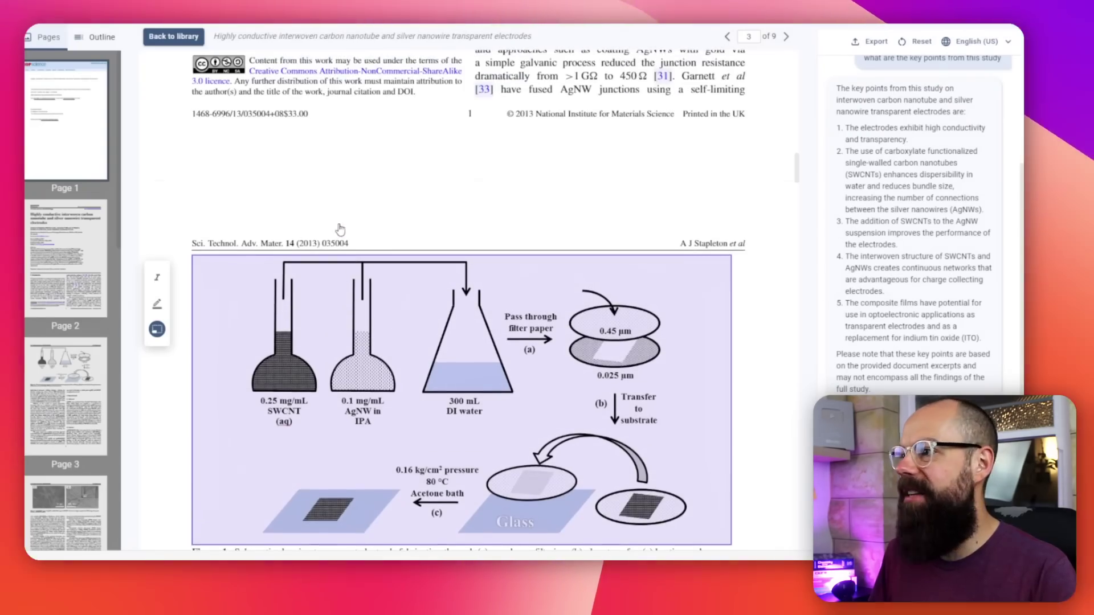
- Browse the paper's pages and bring back the page thumbnails sidebar
scroll(570, 256, "down", 1)
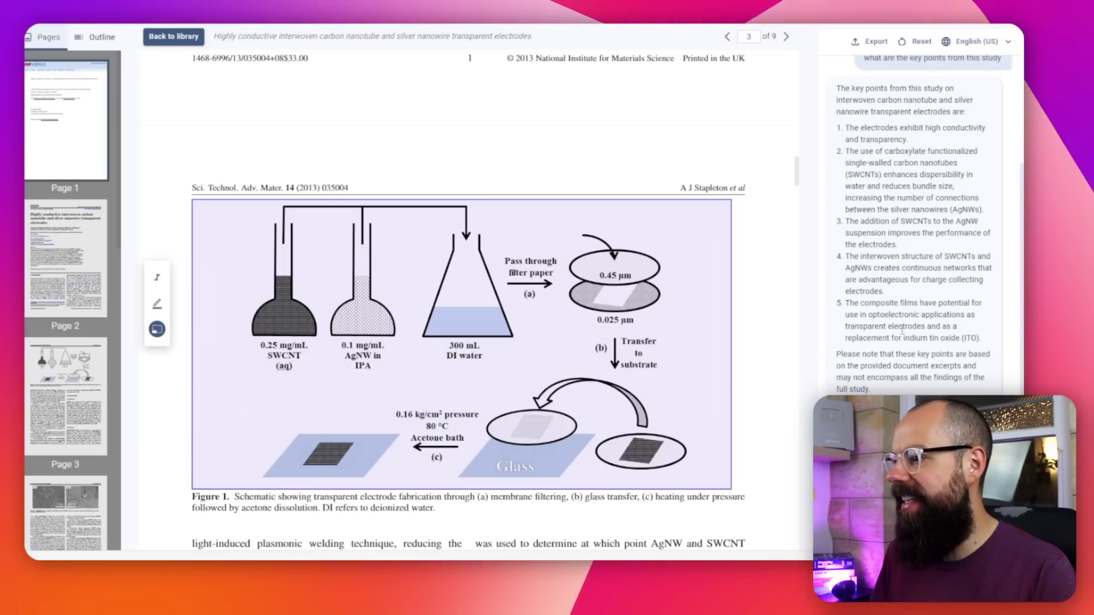
scroll(278, 306, "up", 15)
scroll(278, 306, "down", 3)
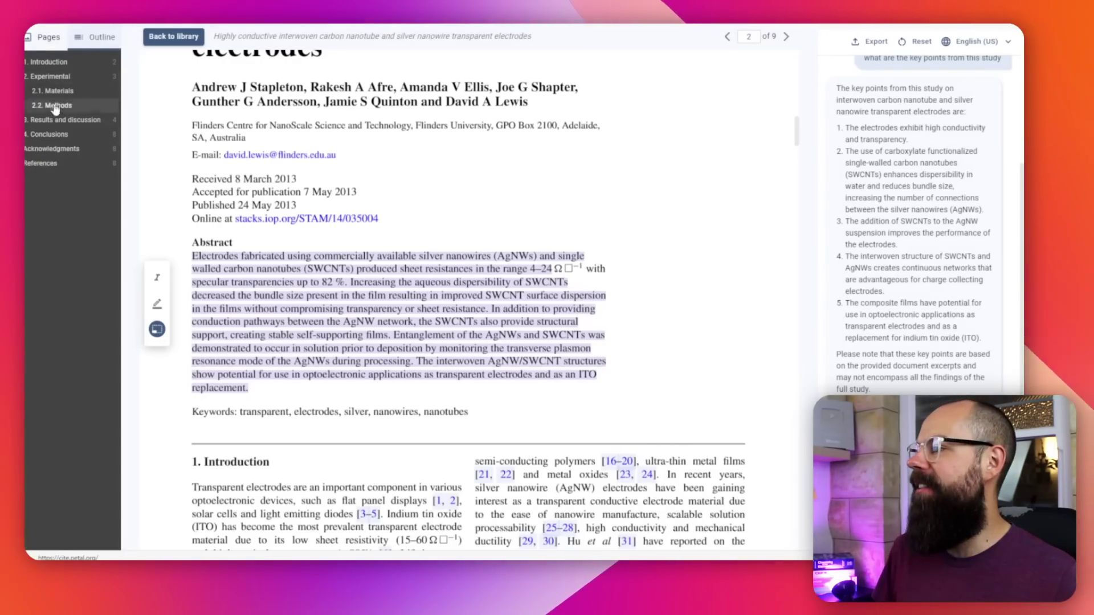
left_click(48, 37)
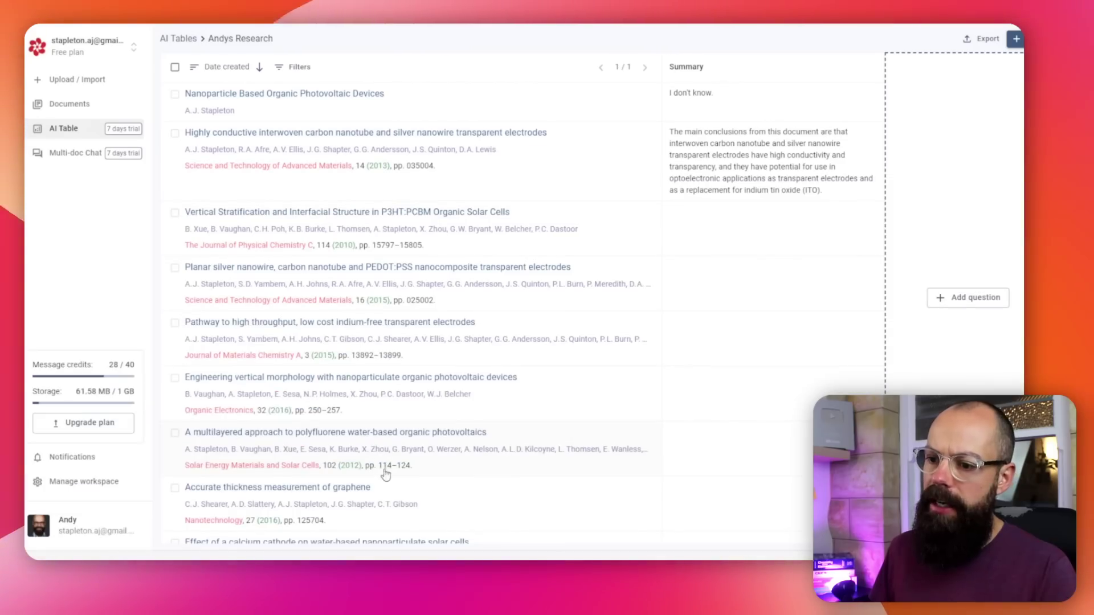
- Scroll through the Andys Research table's Summary column for the uploaded papers
scroll(364, 371, "down", 1)
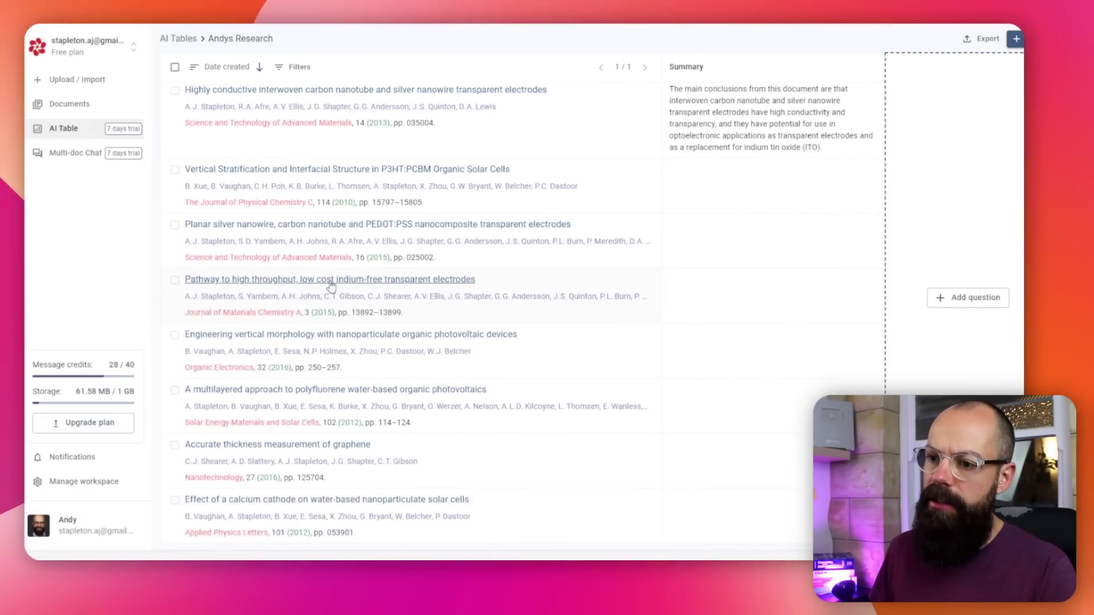
scroll(342, 276, "up", 1)
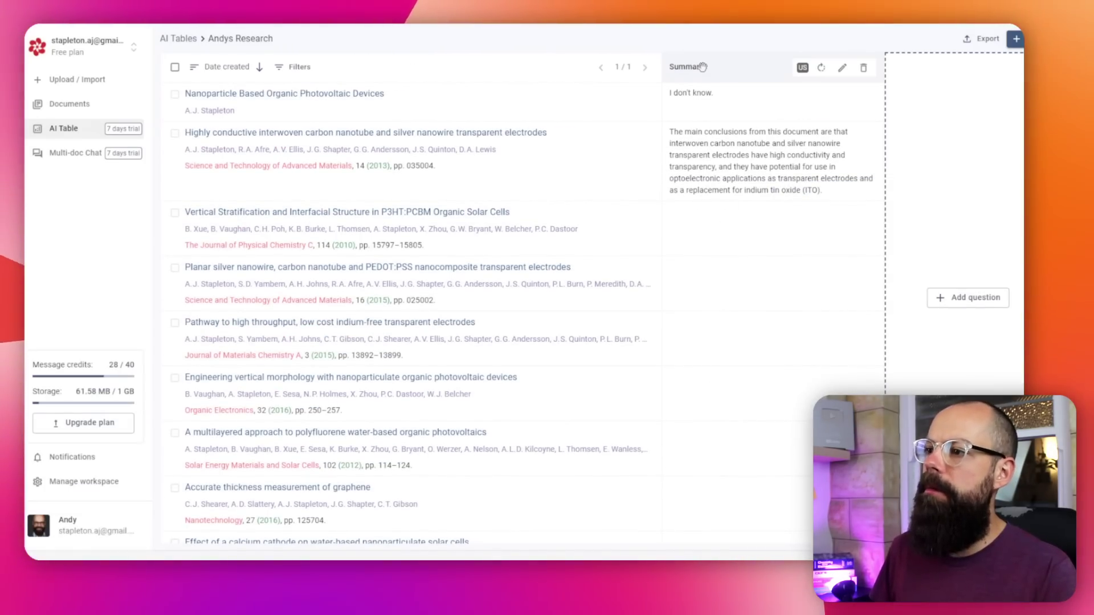
- Review the Summary column's question without changes, then generate the Vertical Stratification paper's Summary
left_click(842, 68)
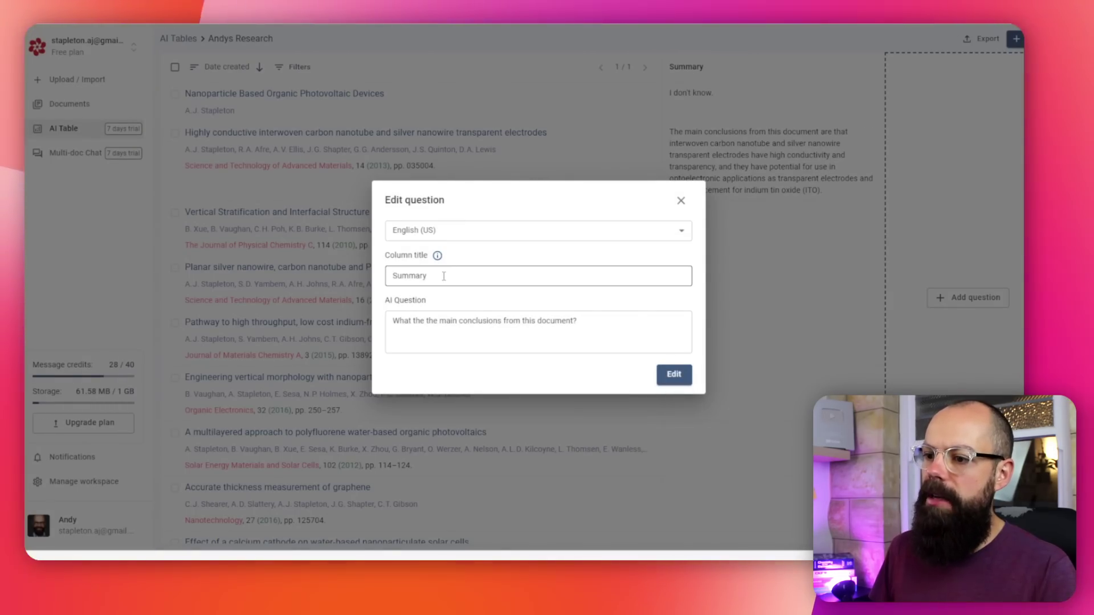
left_click(392, 323)
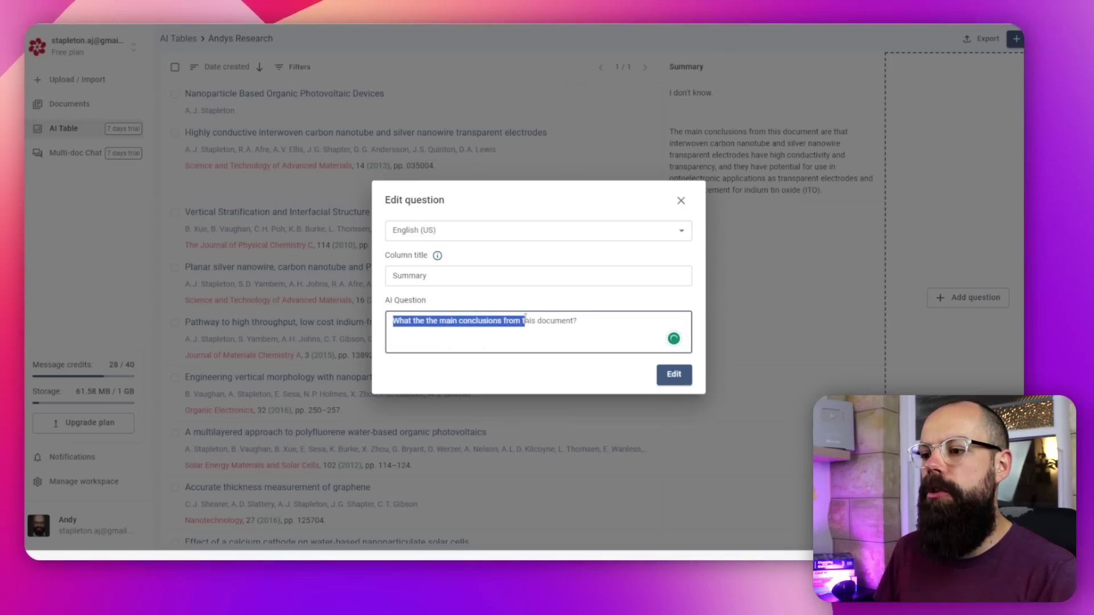
left_click(674, 374)
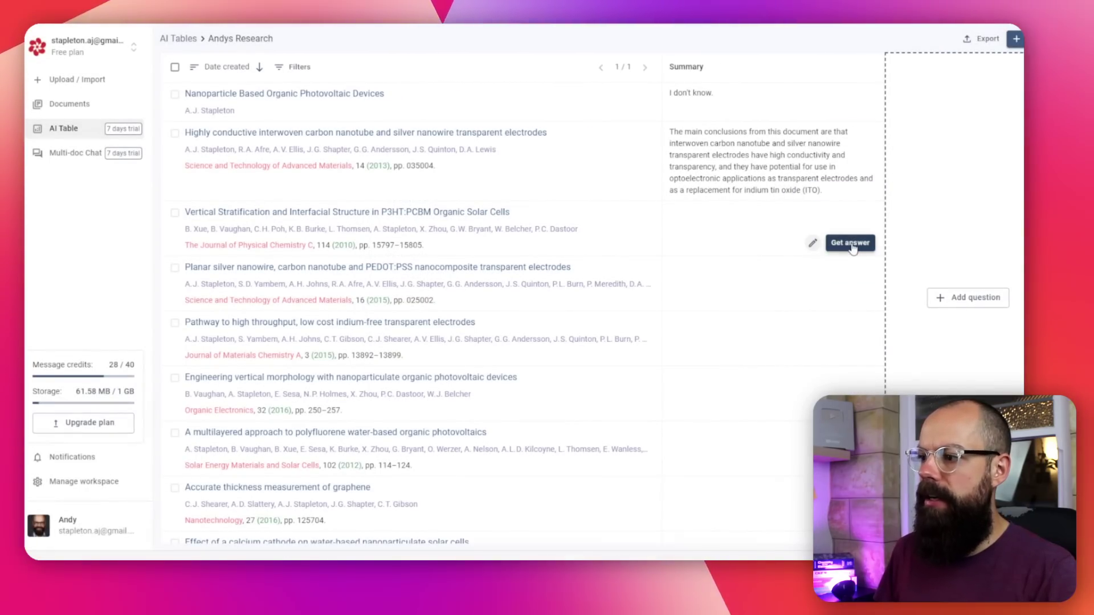
left_click(850, 244)
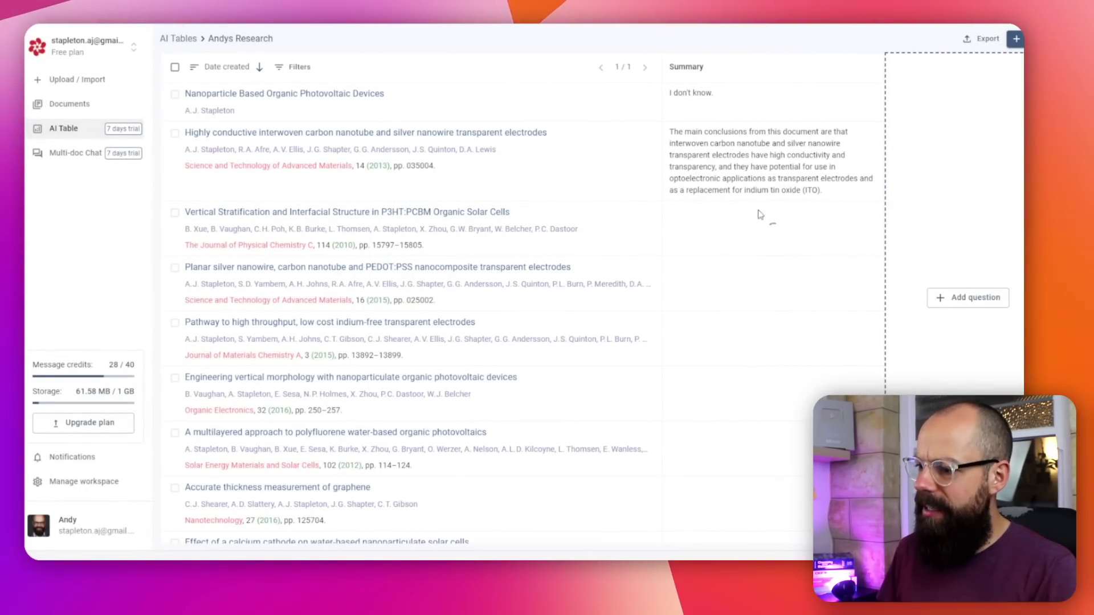
- Scroll the AI table down and back up while the Summary answers generate
scroll(759, 268, "down", 1)
scroll(695, 293, "up", 1)
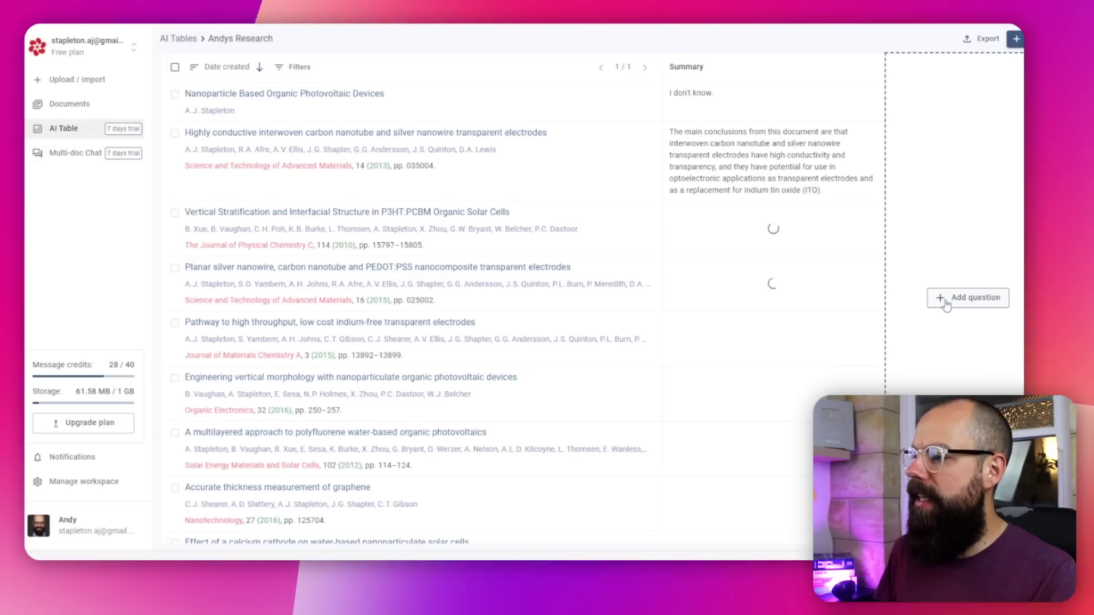
- Add a 'Further work' column in English (UK) asking 'What experiments could expand on this work?'
left_click(944, 302)
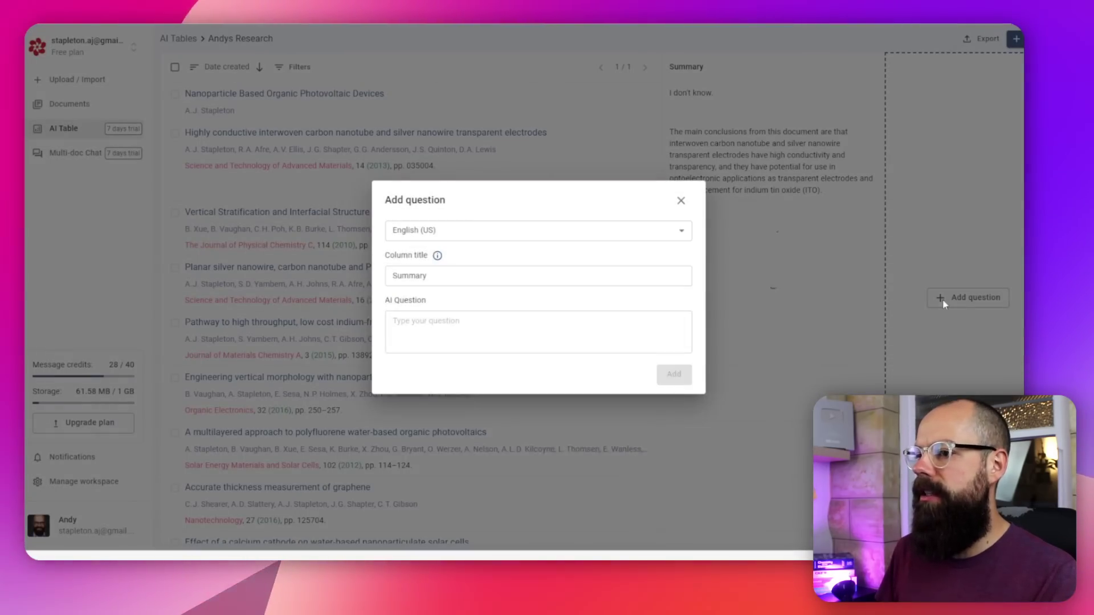
left_click(456, 231)
left_click(447, 272)
left_click(447, 277)
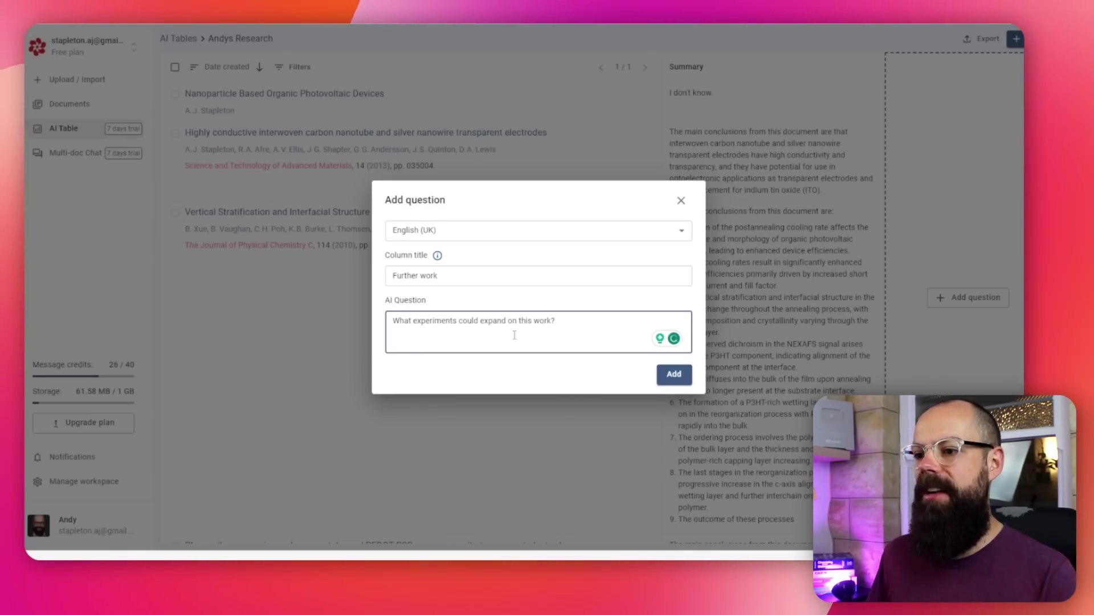
left_click(674, 377)
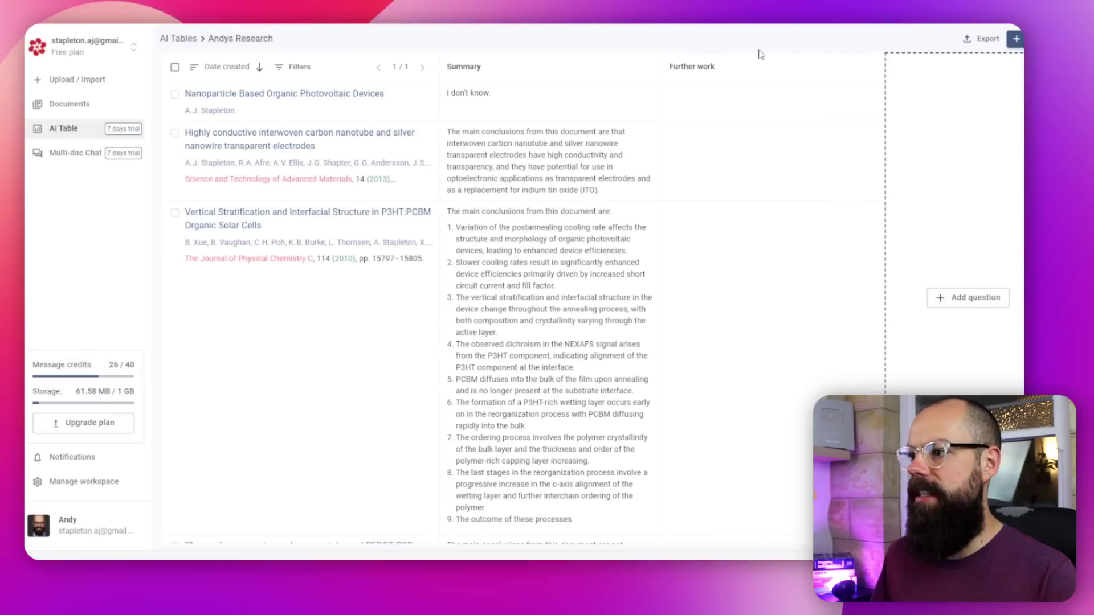
mouse_move(755, 168)
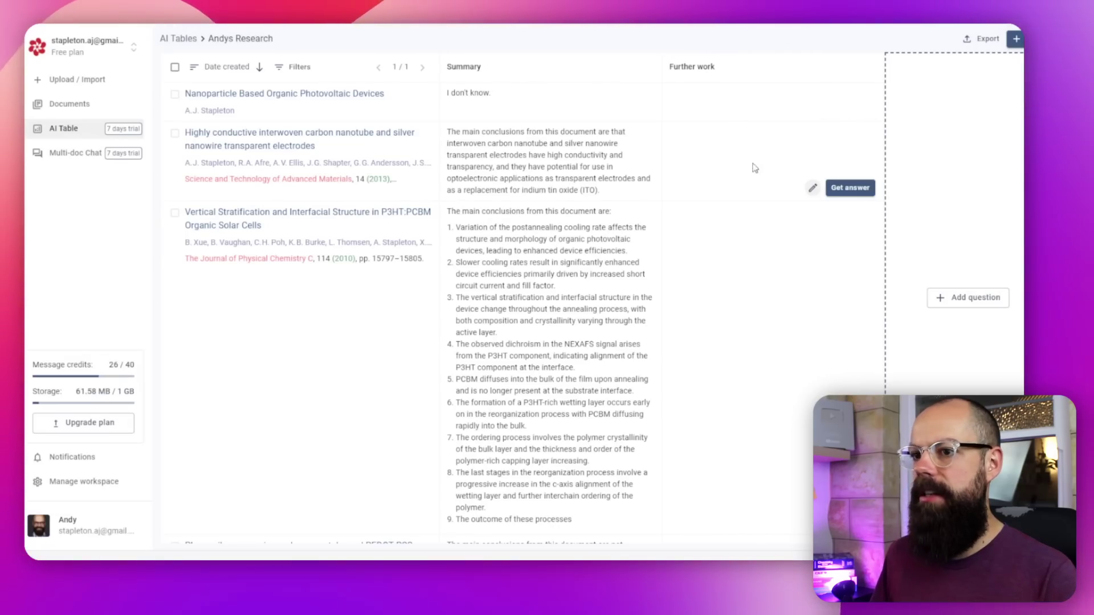
left_click(837, 194)
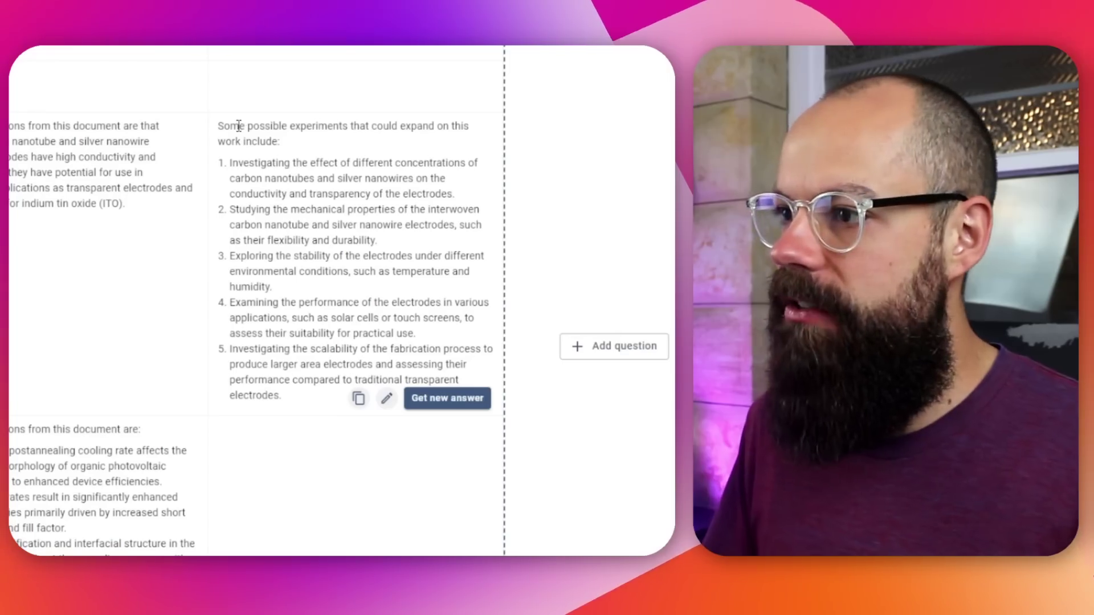
left_click_drag(239, 127, 337, 133)
left_click(286, 145)
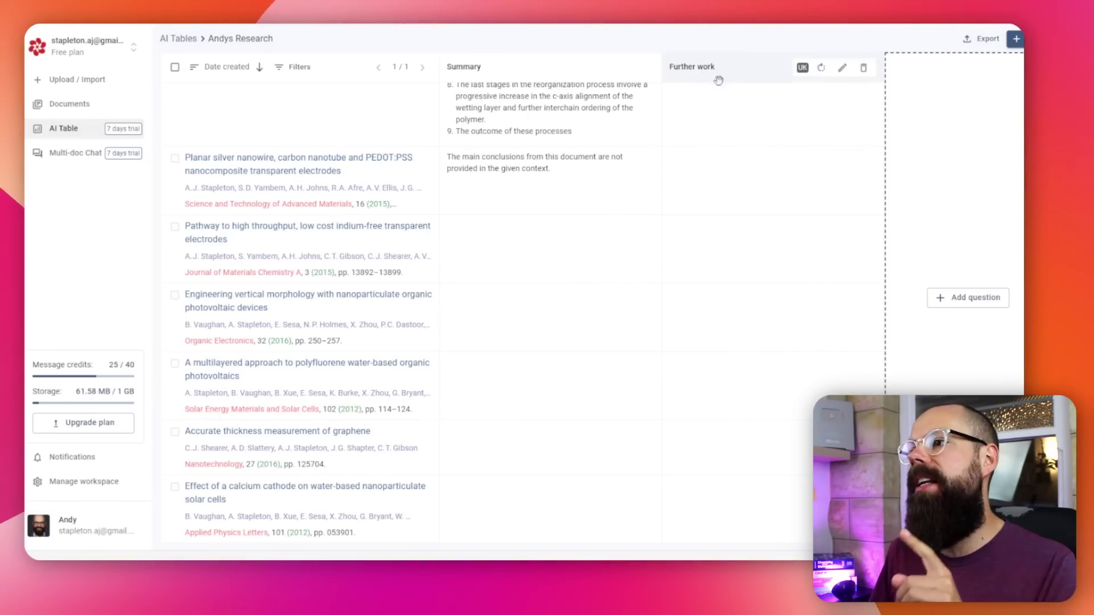
- Open Multi-doc Chat on the "Andy's Research" answer and dismiss both tour tips
scroll(710, 200, "up", 3)
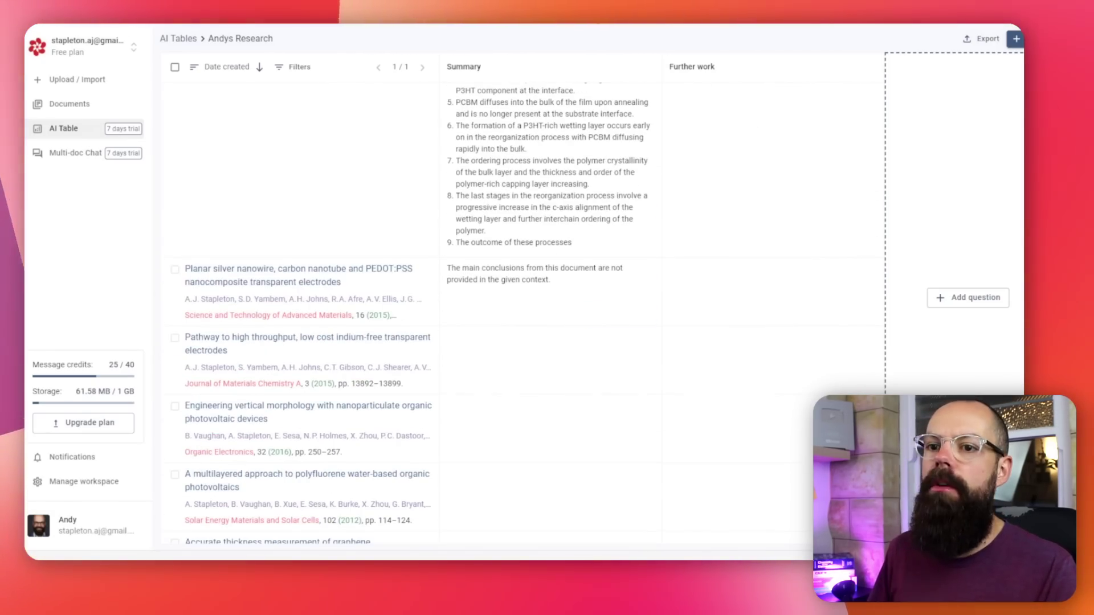
left_click(63, 154)
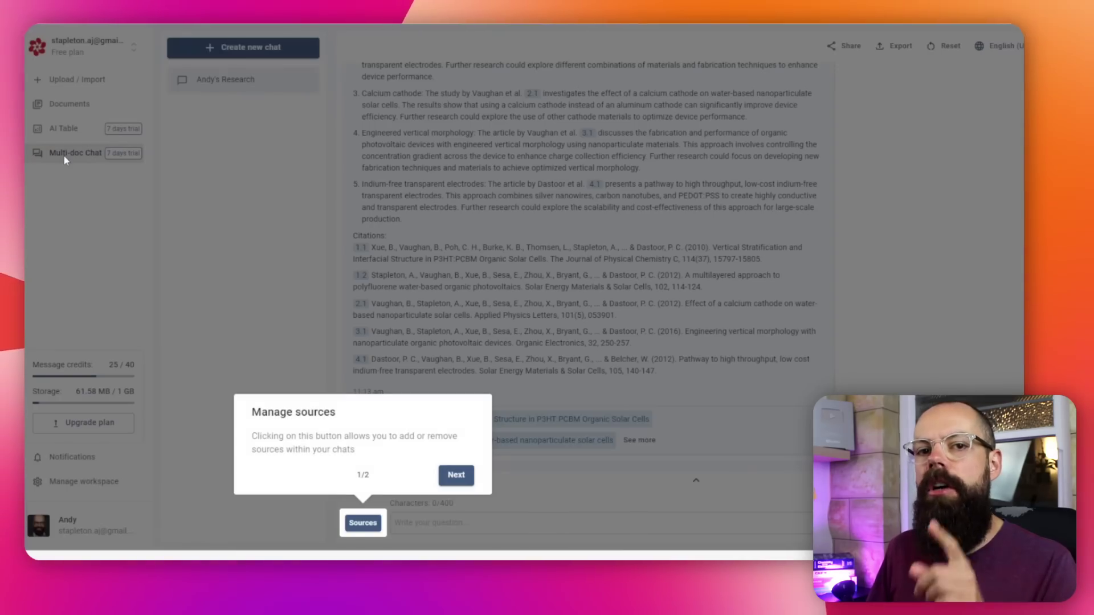
left_click(460, 475)
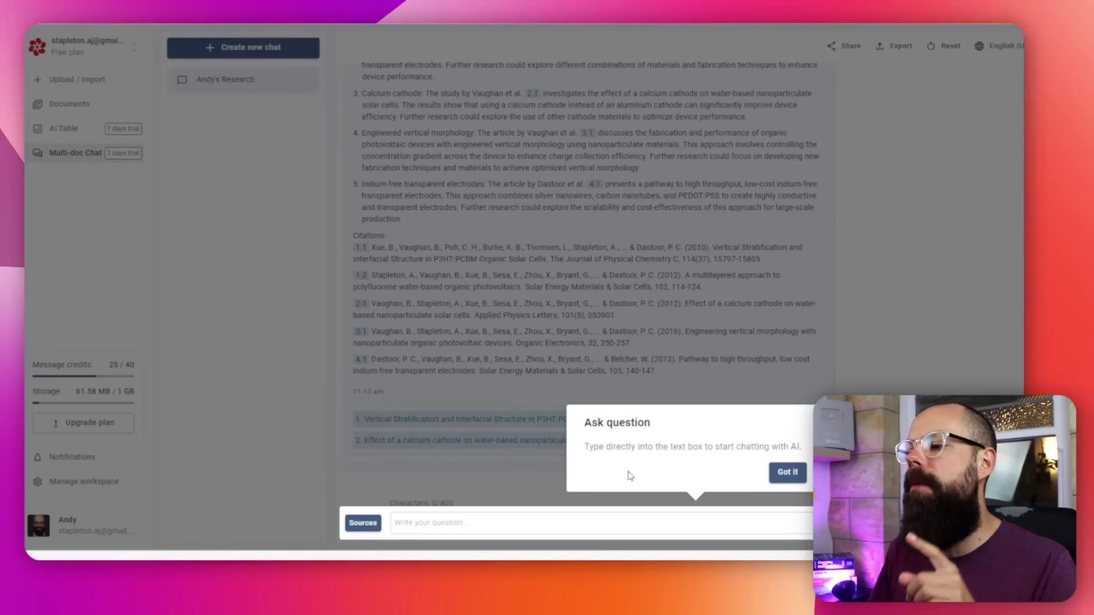
left_click(785, 473)
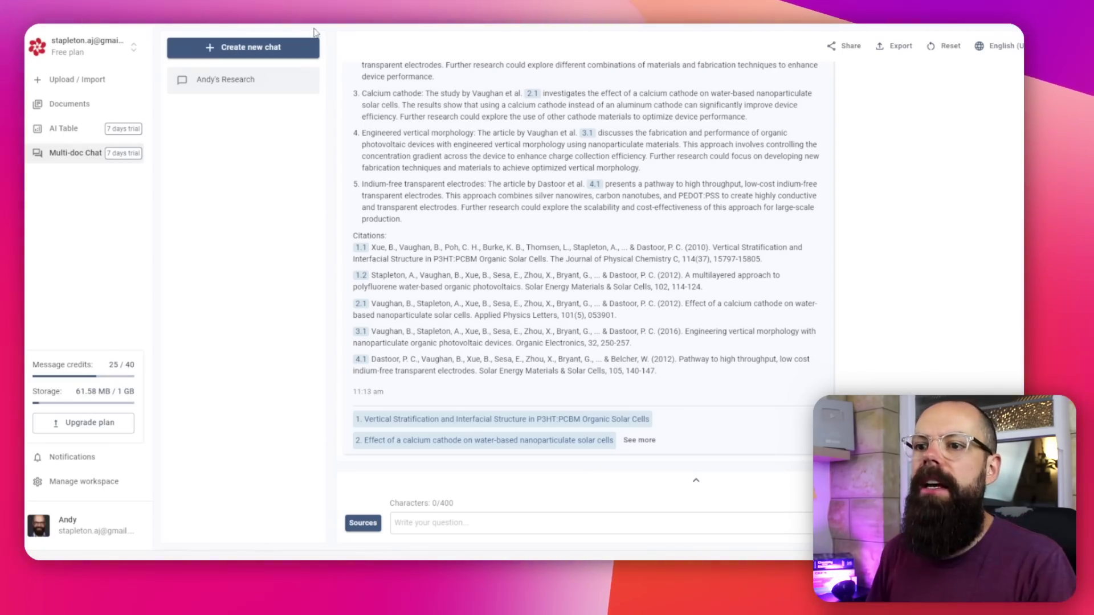
left_click(363, 523)
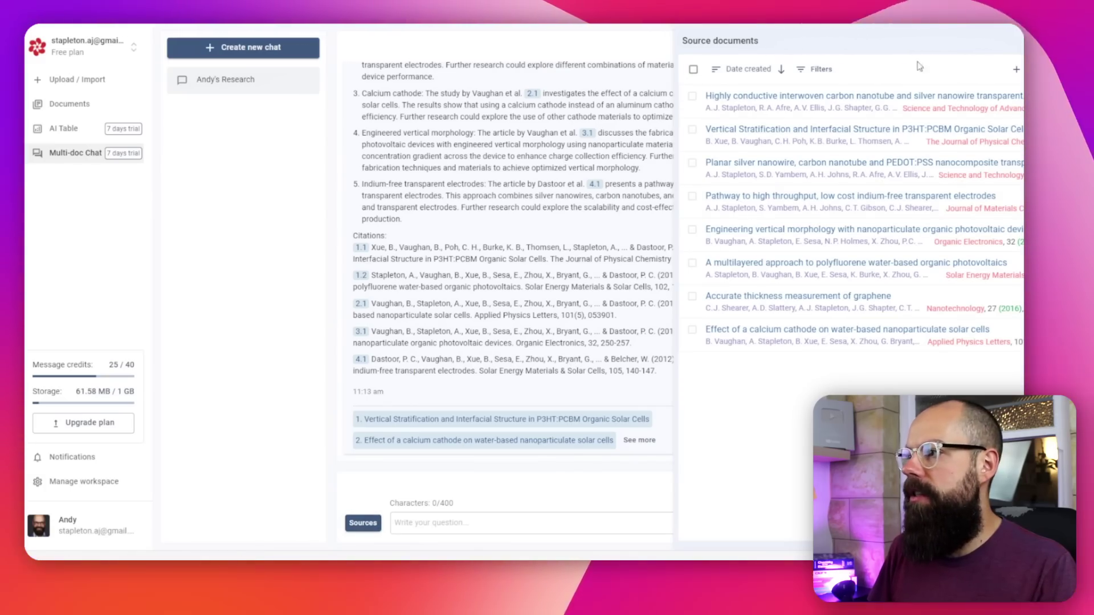
key("Escape")
scroll(481, 371, "up", 3)
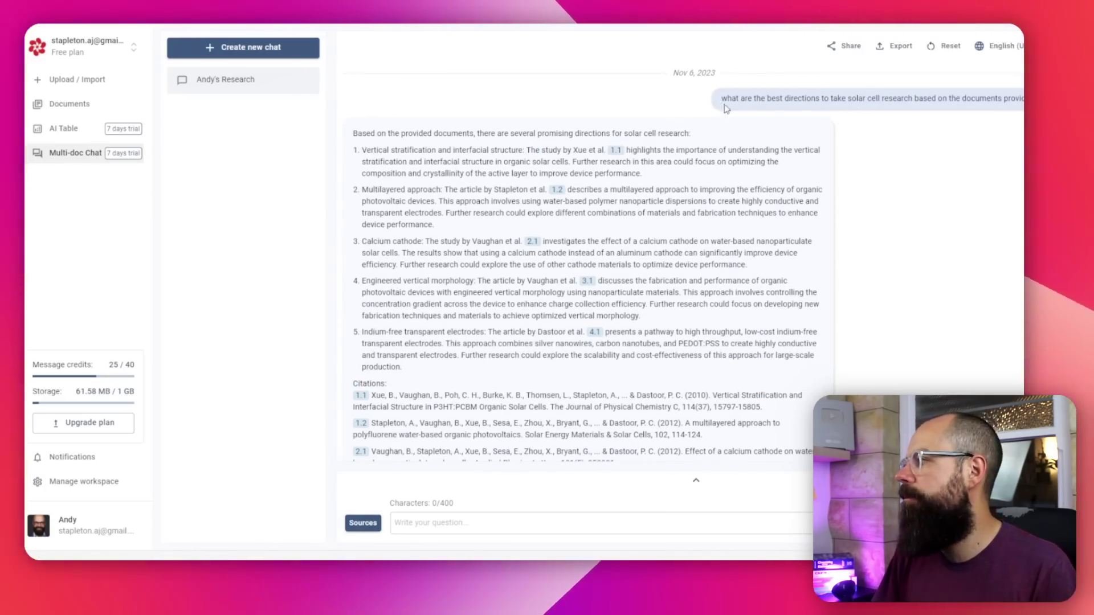
left_click_drag(722, 99, 903, 99)
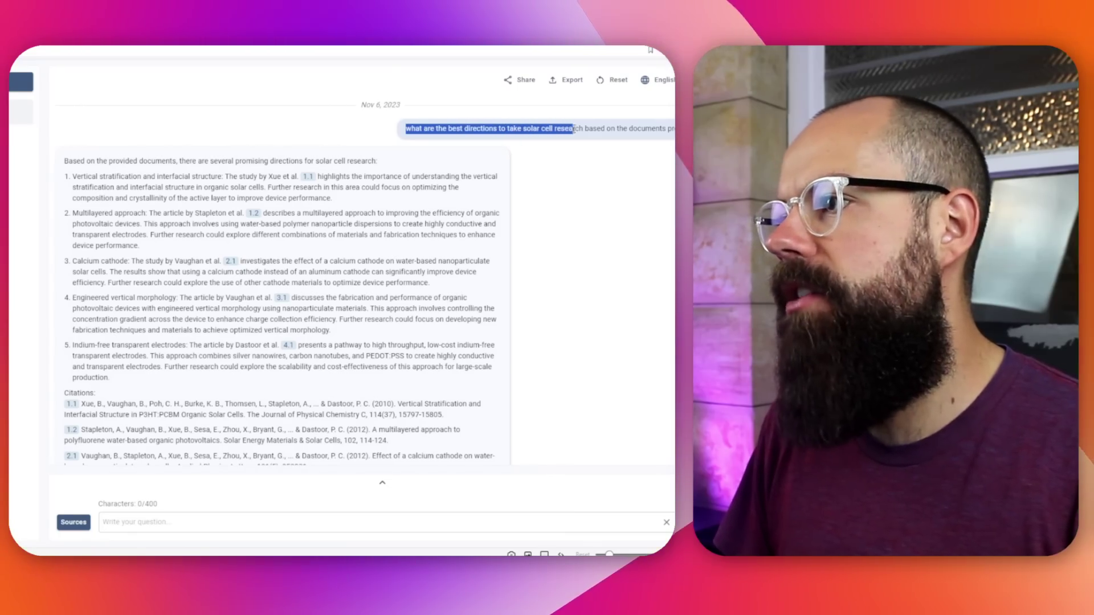
left_click_drag(596, 129, 622, 128)
left_click(606, 171)
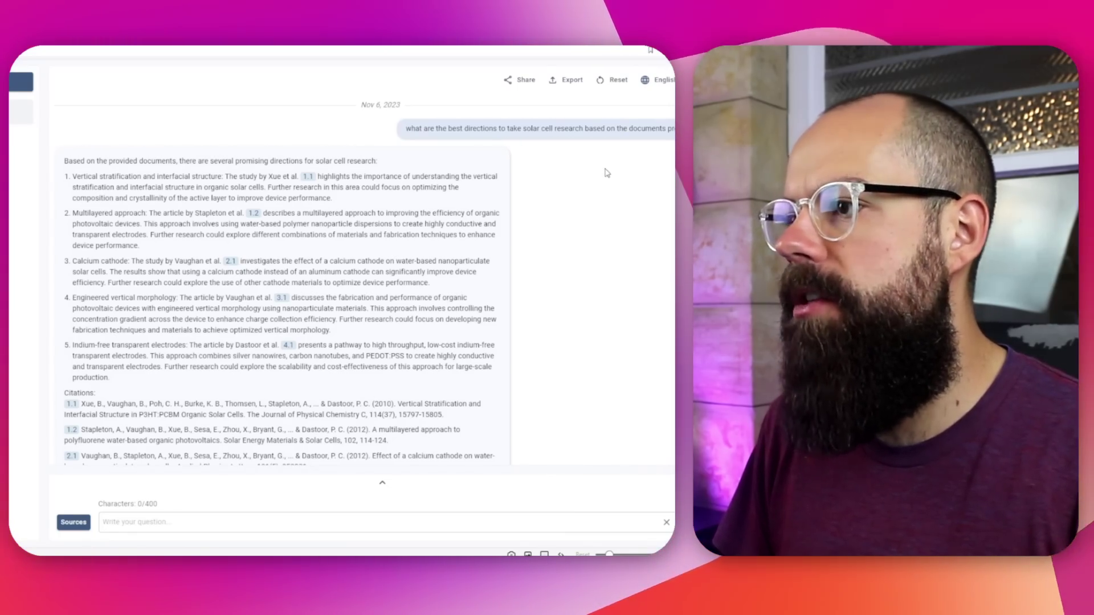
scroll(286, 160, "down", 1)
left_click_drag(64, 109, 163, 331)
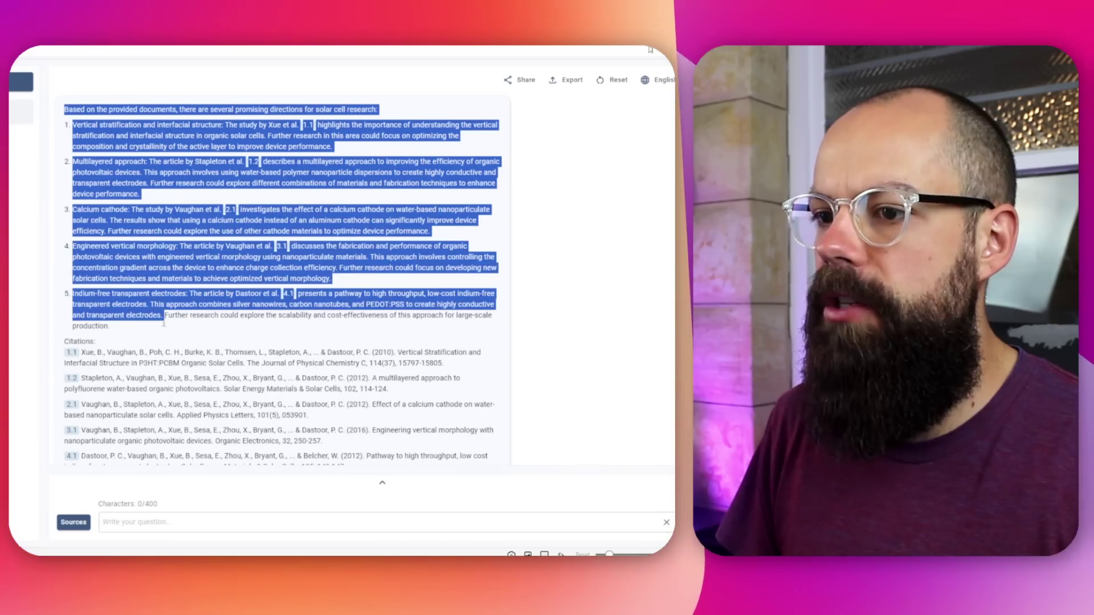
left_click(163, 335)
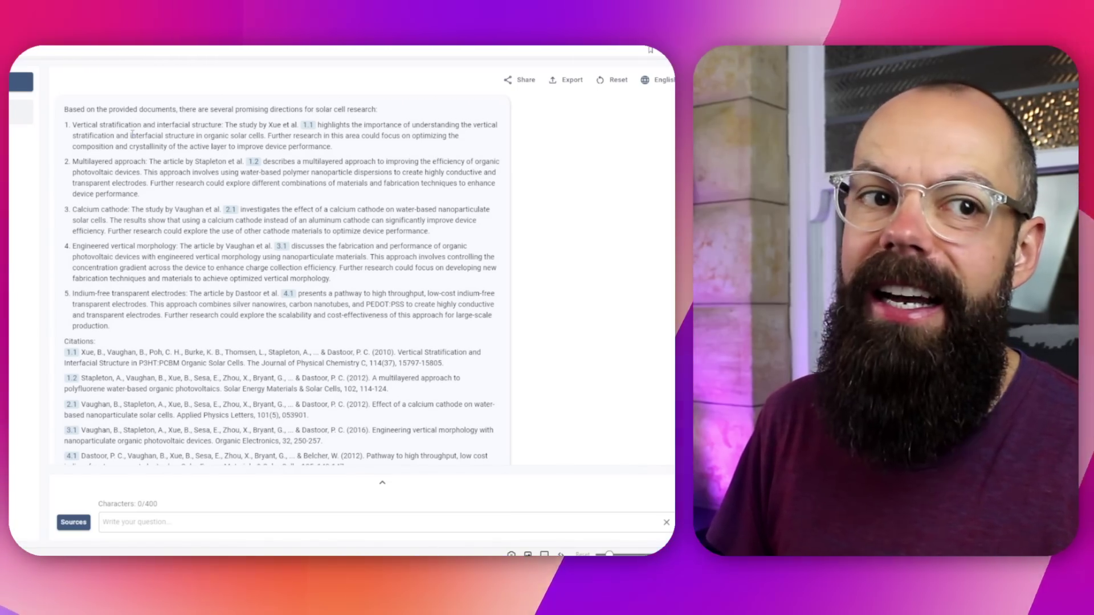
scroll(133, 152, "down", 1)
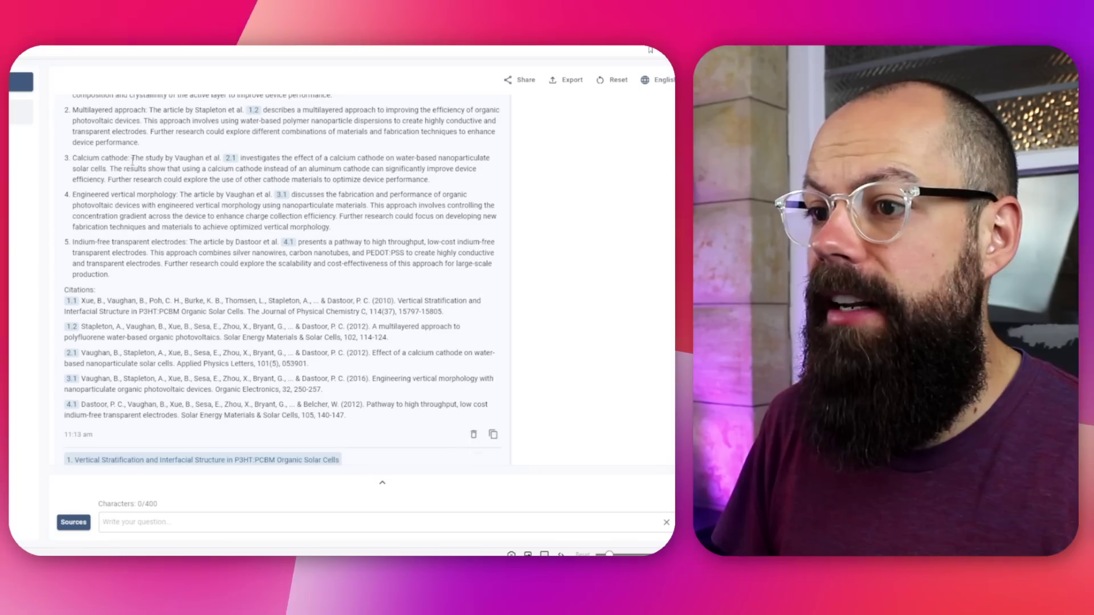
left_click(149, 520)
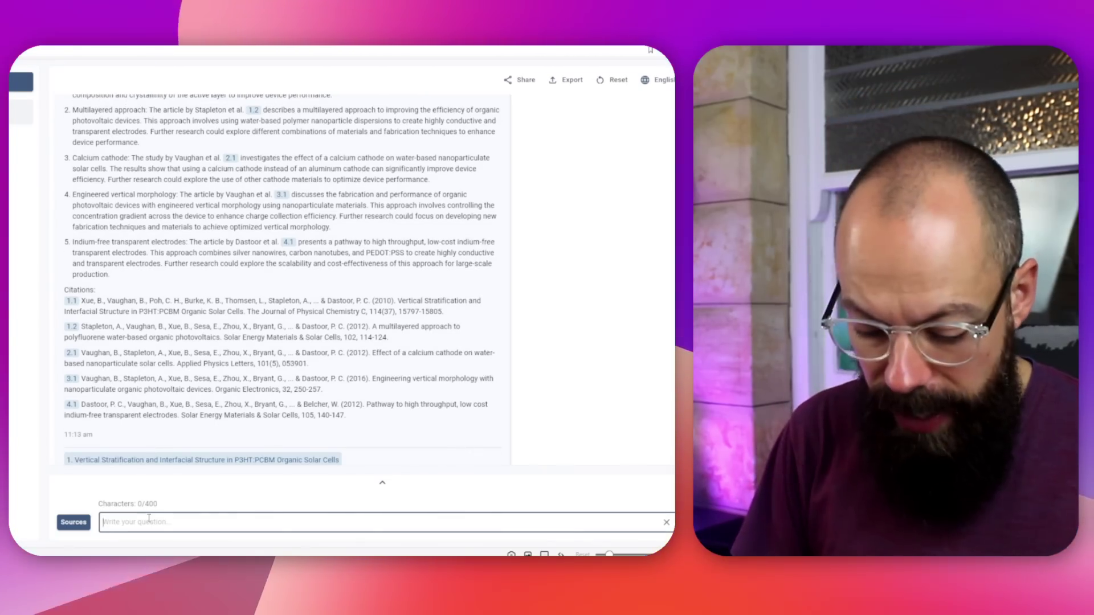
- Ask "what are the best solar cells in these documents" and highlight the P3HT:PCBM blend films bullet
type("what are the best solar cel")
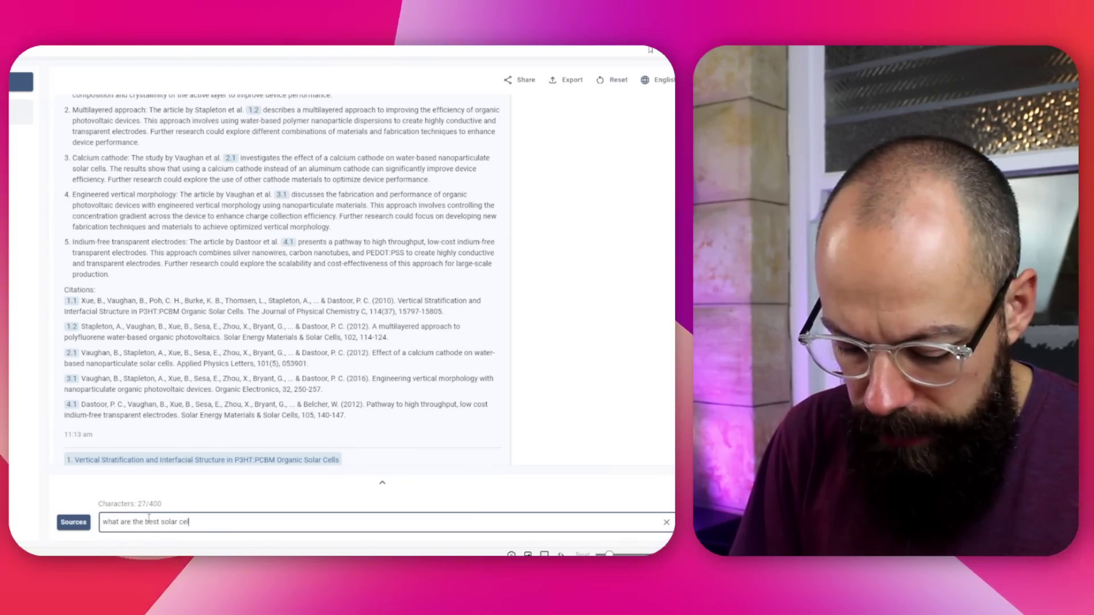
type("ls in")
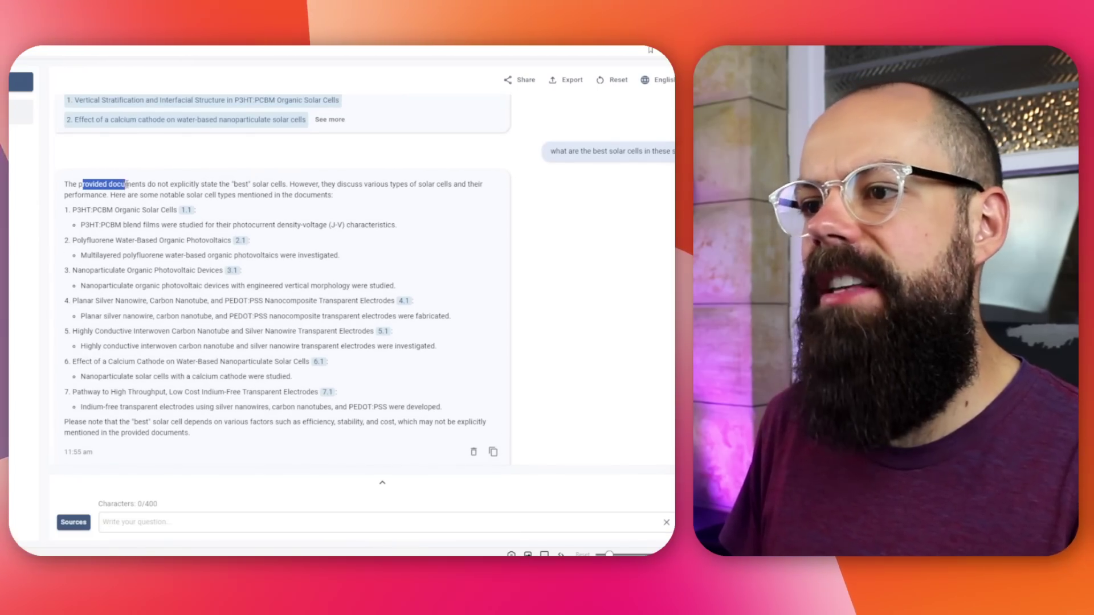
left_click(271, 184)
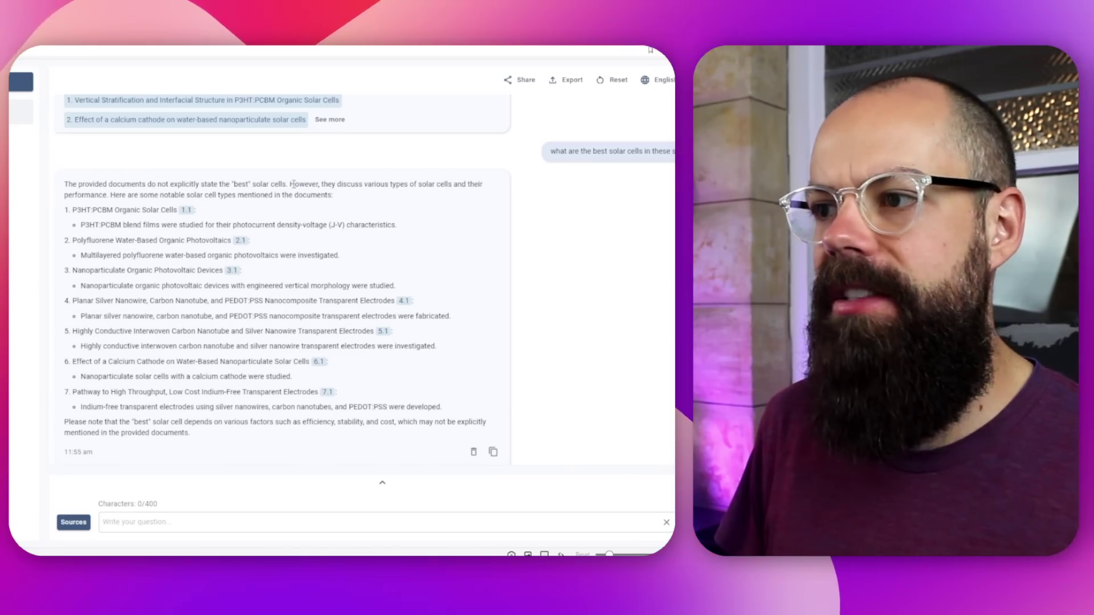
left_click_drag(124, 225, 173, 228)
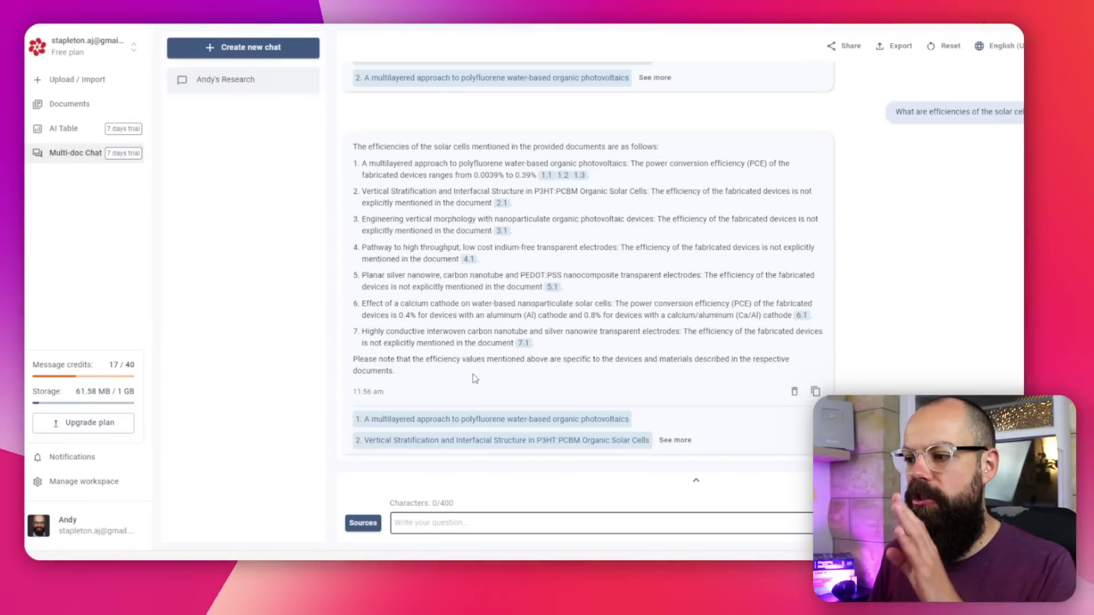
- Highlight the polyfluorene paper title, power conversion efficiency wording and Ca/Al cathode text in the answer
scroll(475, 378, "up", 1)
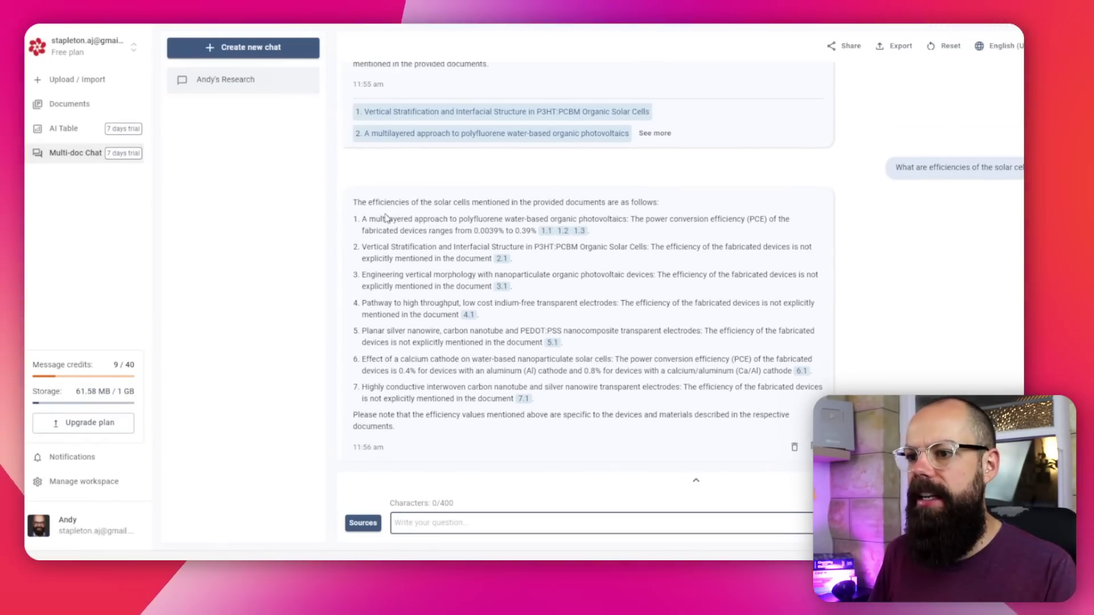
left_click_drag(383, 219, 411, 218)
left_click_drag(512, 216, 513, 218)
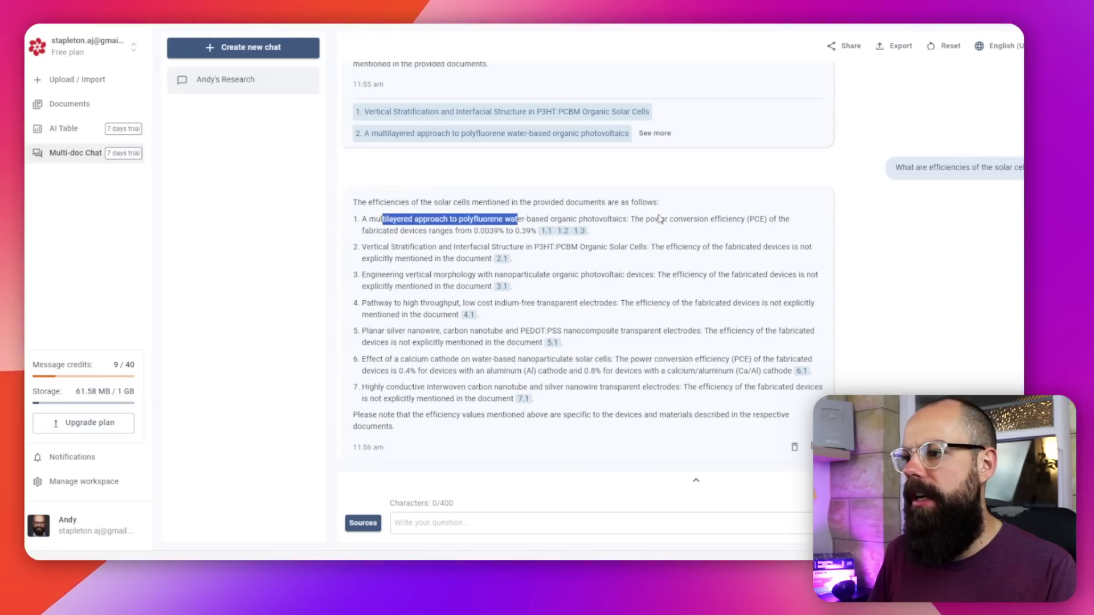
left_click_drag(679, 218, 737, 219)
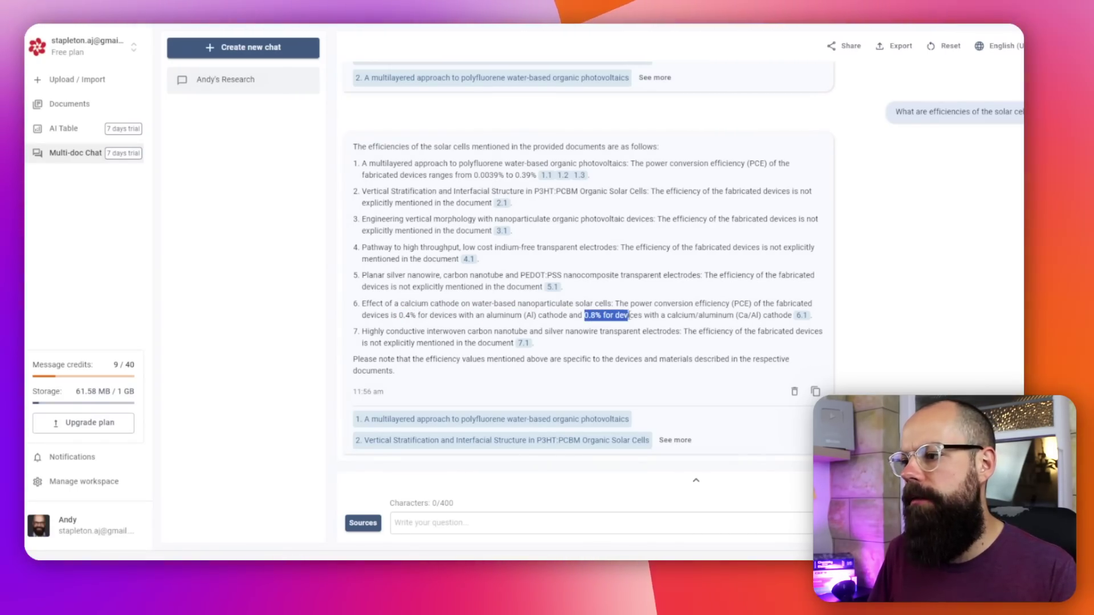
left_click_drag(726, 315, 750, 317)
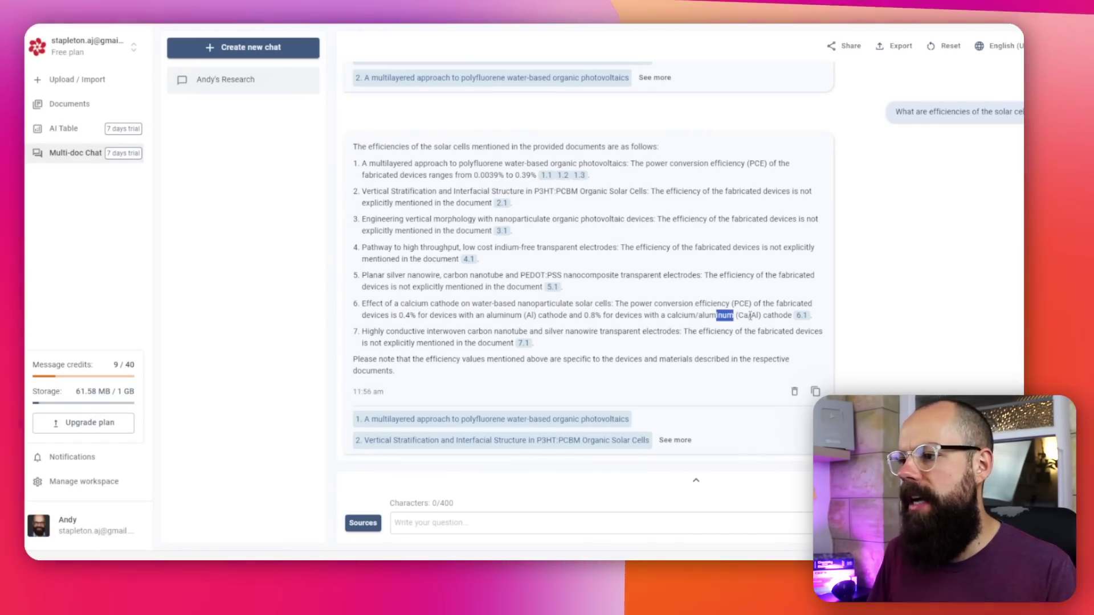